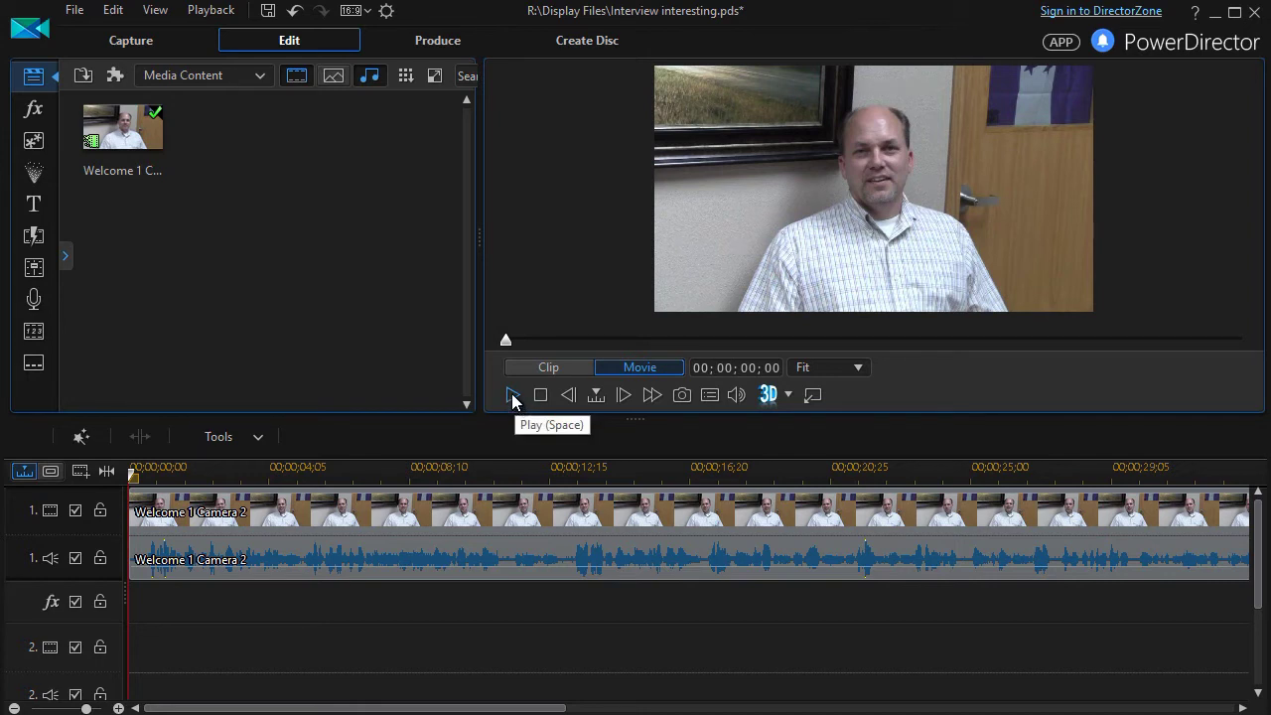
# Play the interview, stop at 00;00;11;05, and split the clip there with Ctrl+T
pyautogui.click(512, 393)
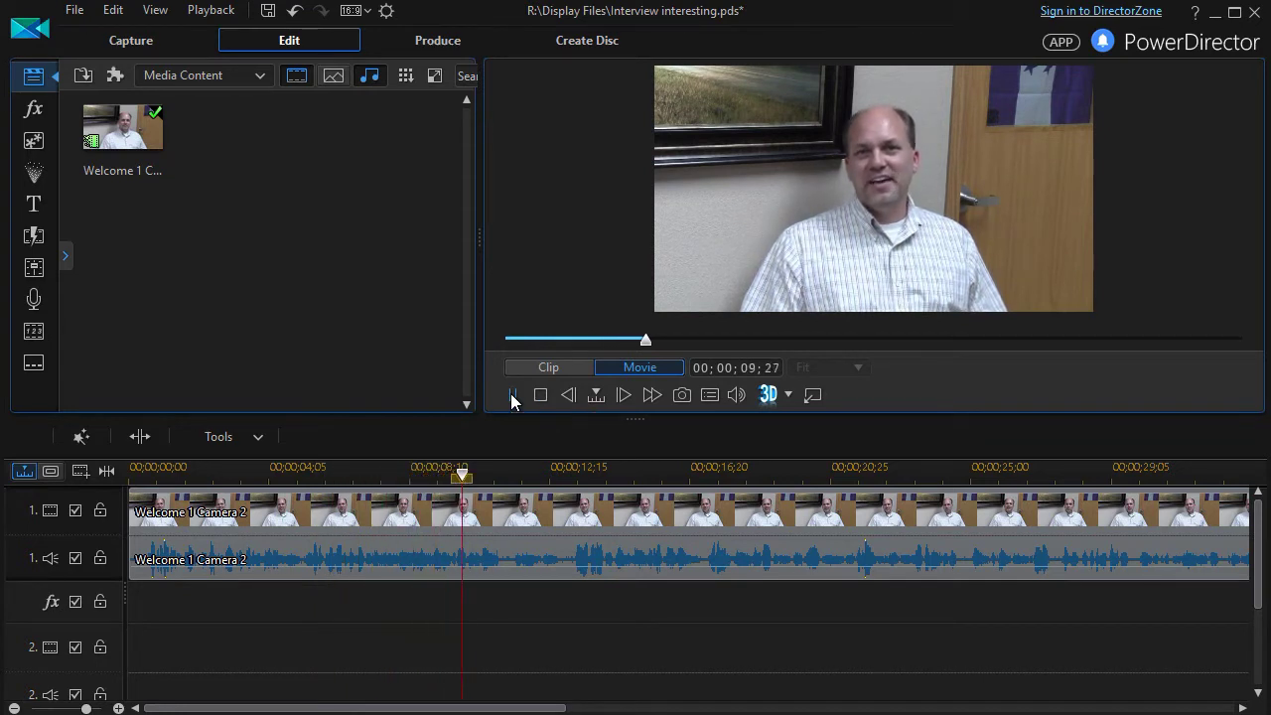
pyautogui.click(512, 397)
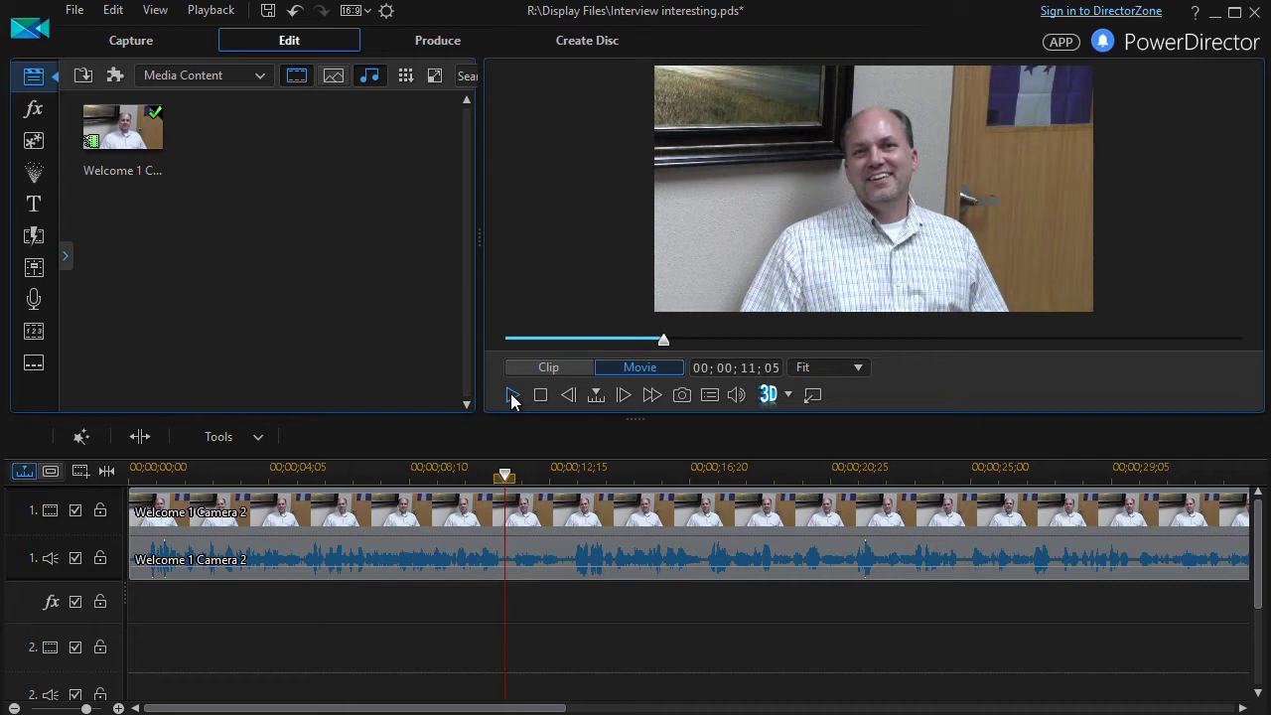
pyautogui.hotkey('ctrl', 't')
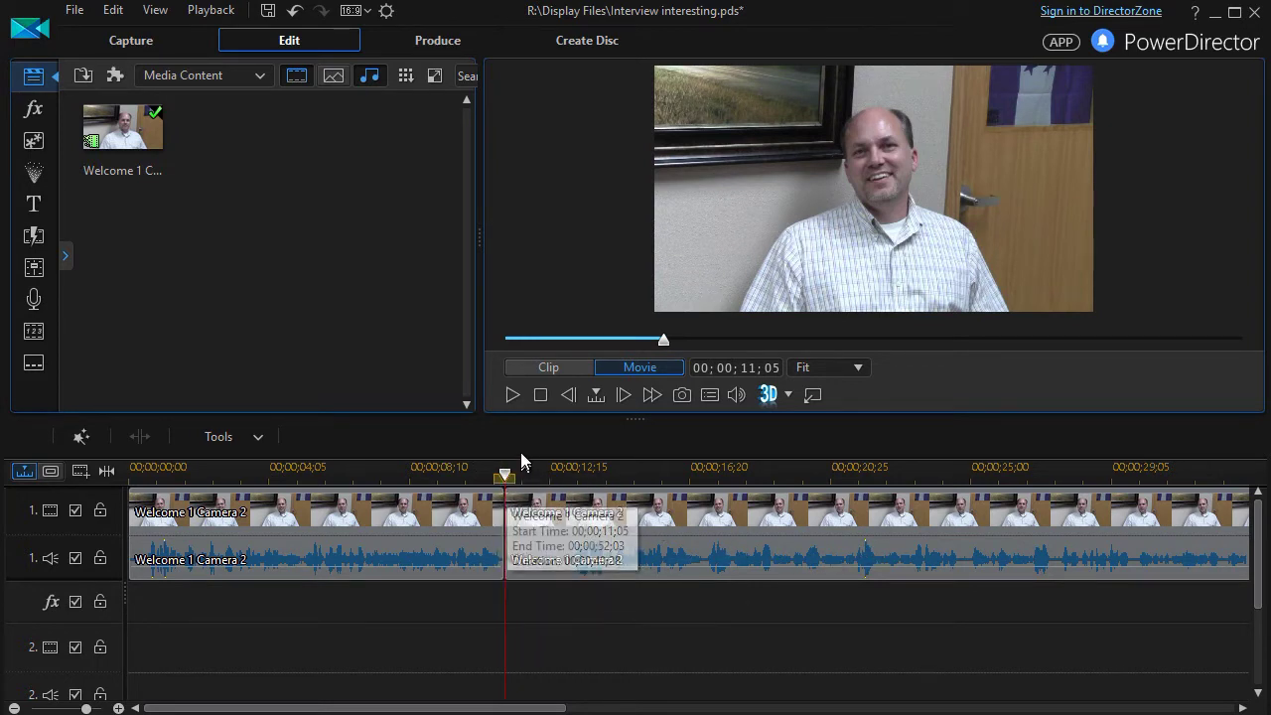
pyautogui.moveTo(514, 480); pyautogui.dragTo(1146, 533)
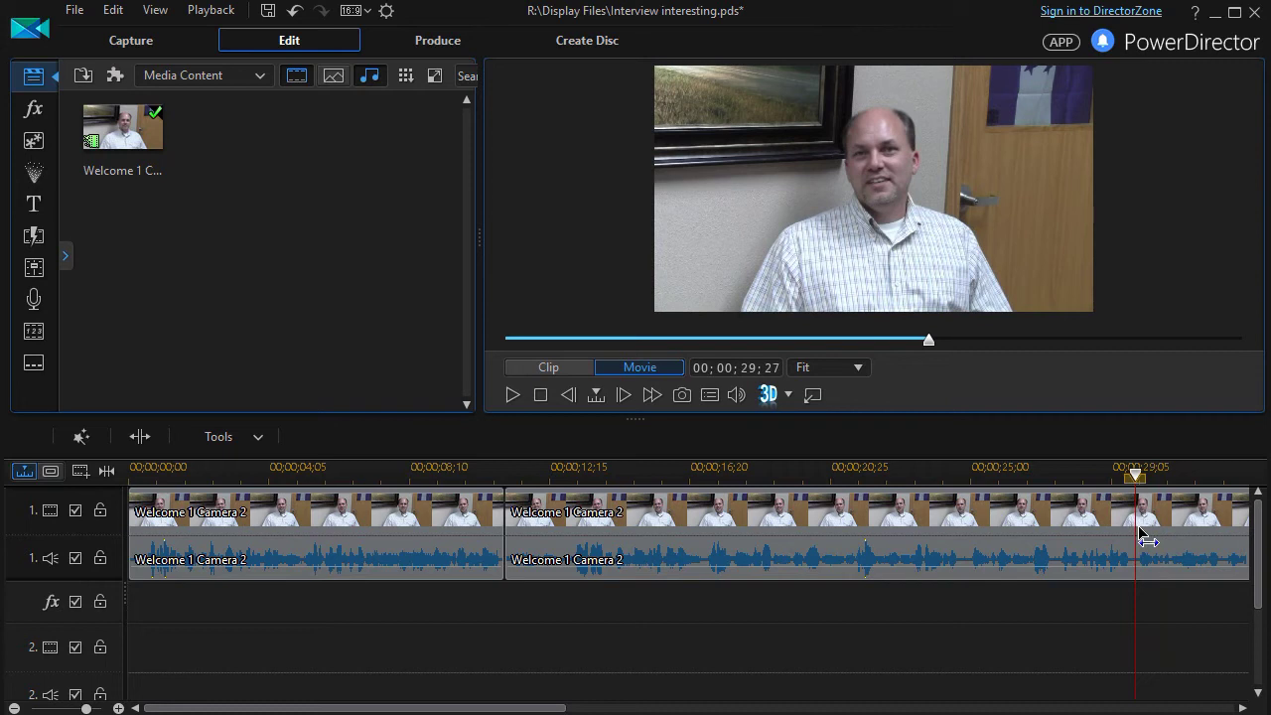
pyautogui.click(510, 395)
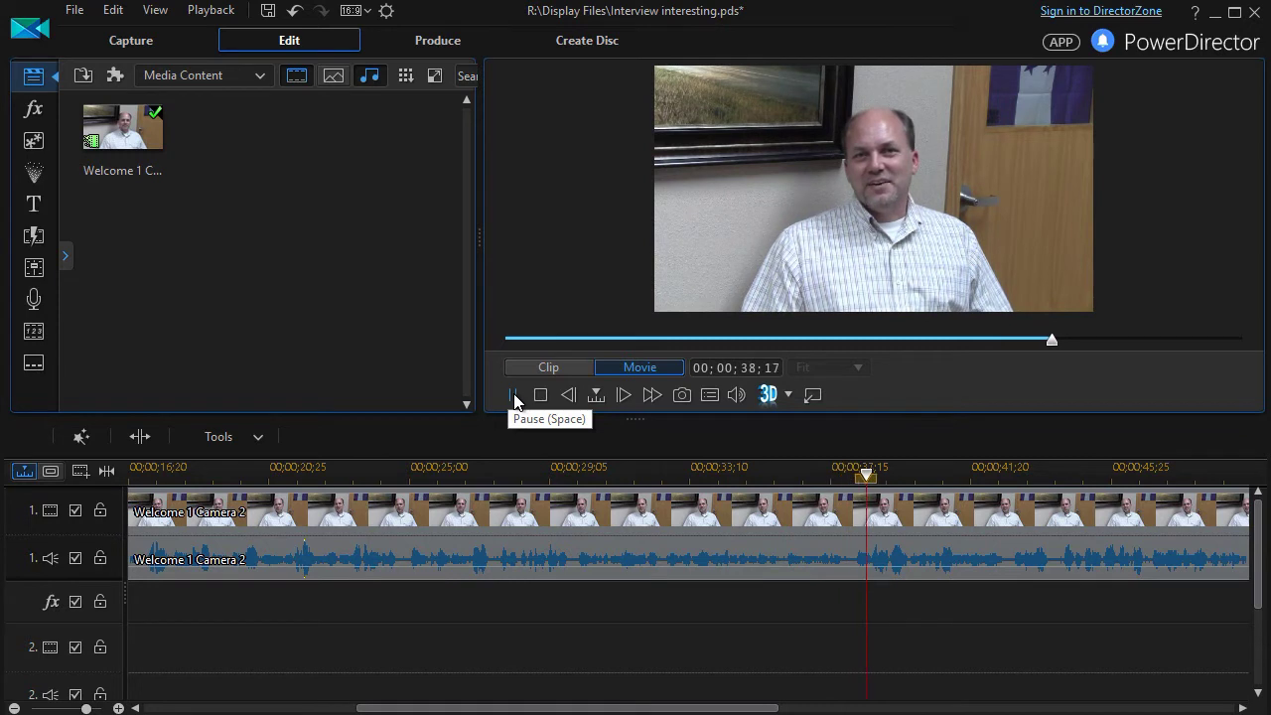
pyautogui.click(513, 395)
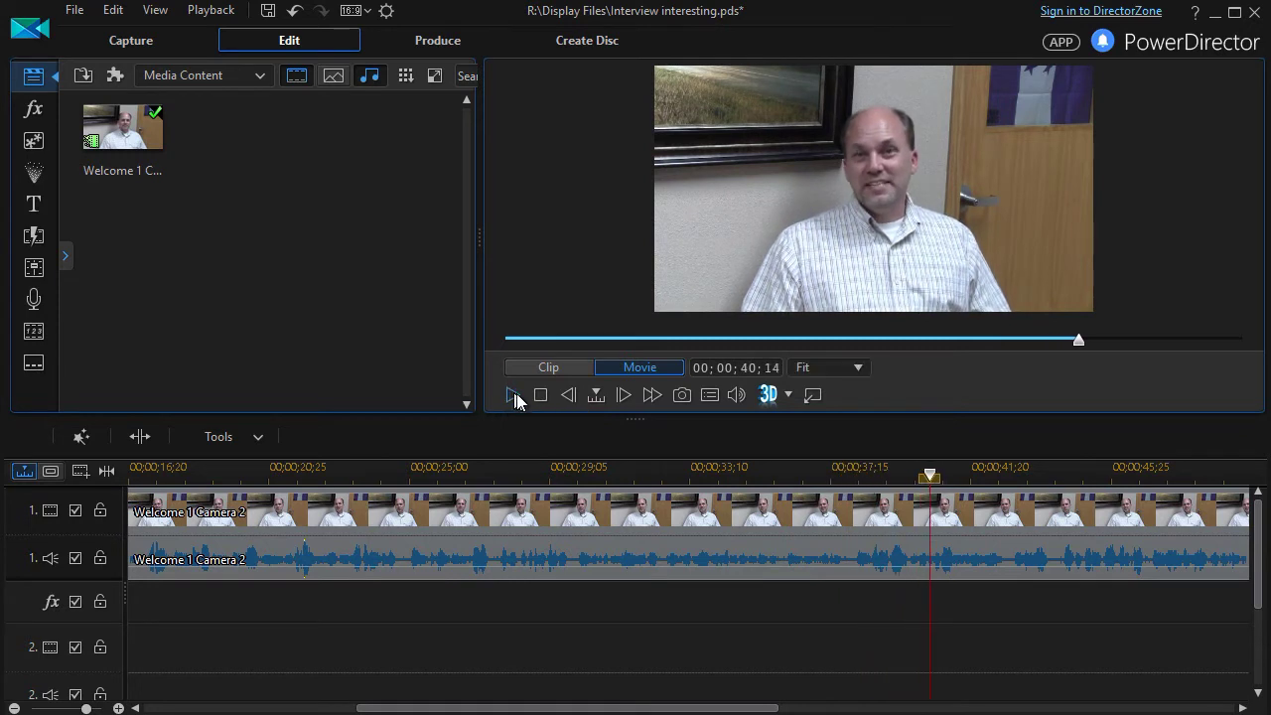
# Fit the timeline, scrub and play to 00;00;44;05, then split the interview clip there
pyautogui.click(107, 471)
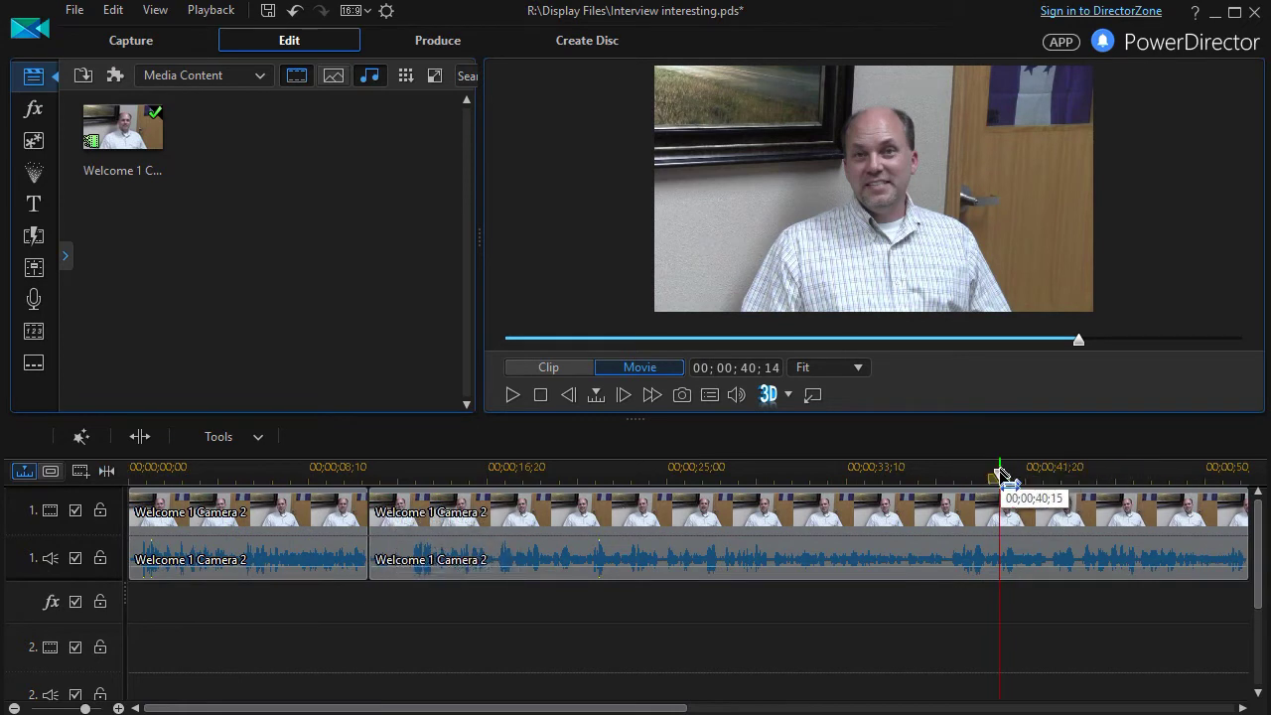
pyautogui.moveTo(999, 474); pyautogui.dragTo(1122, 475)
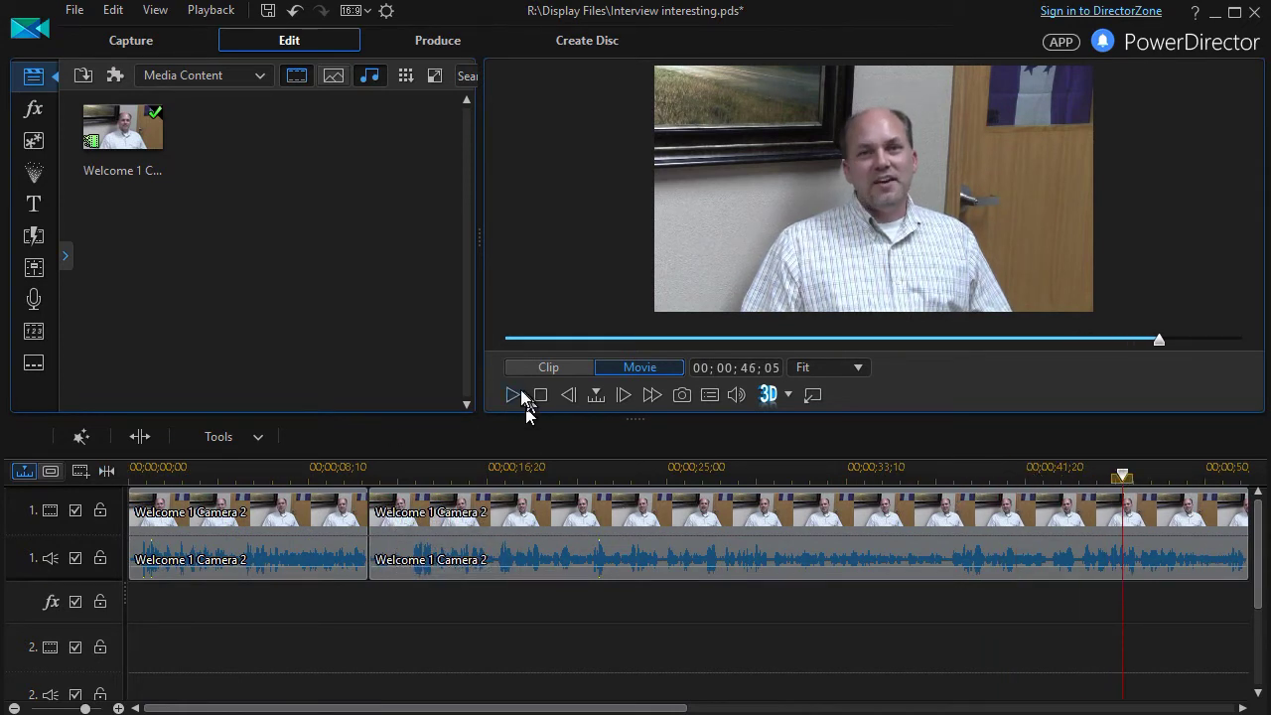
pyautogui.click(512, 394)
pyautogui.click(1141, 476)
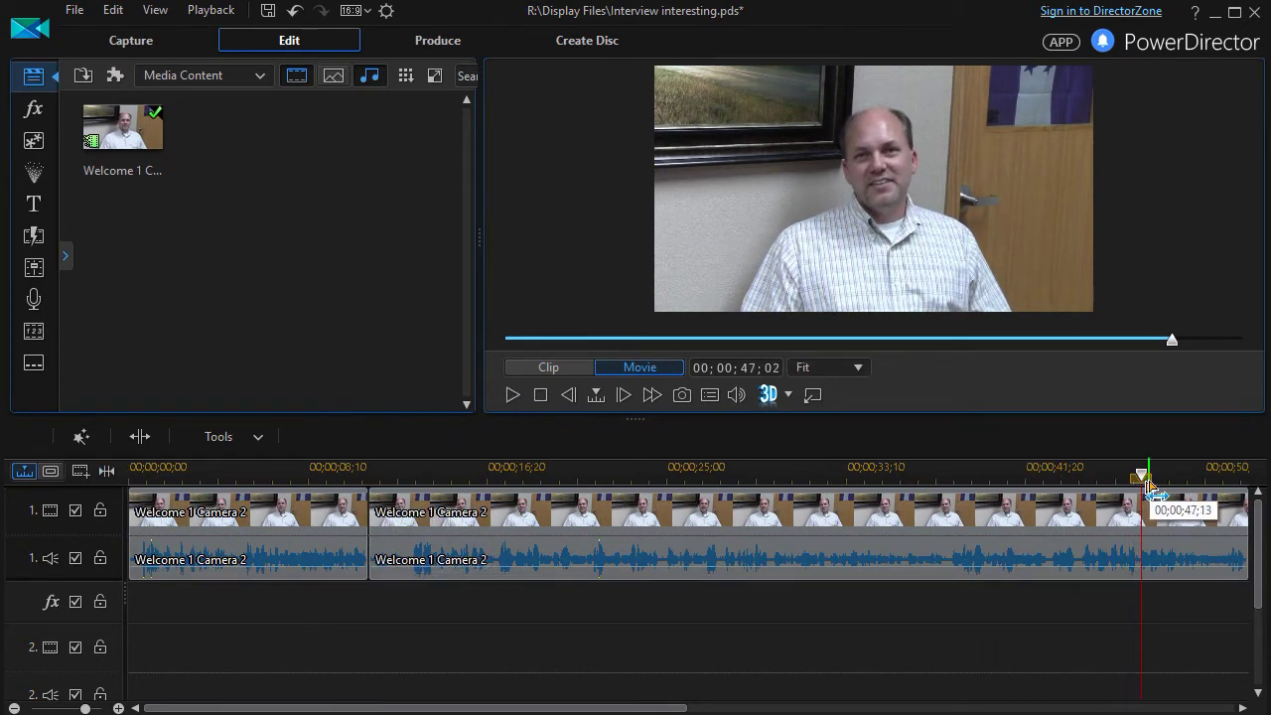
pyautogui.moveTo(1141, 476); pyautogui.dragTo(1097, 475)
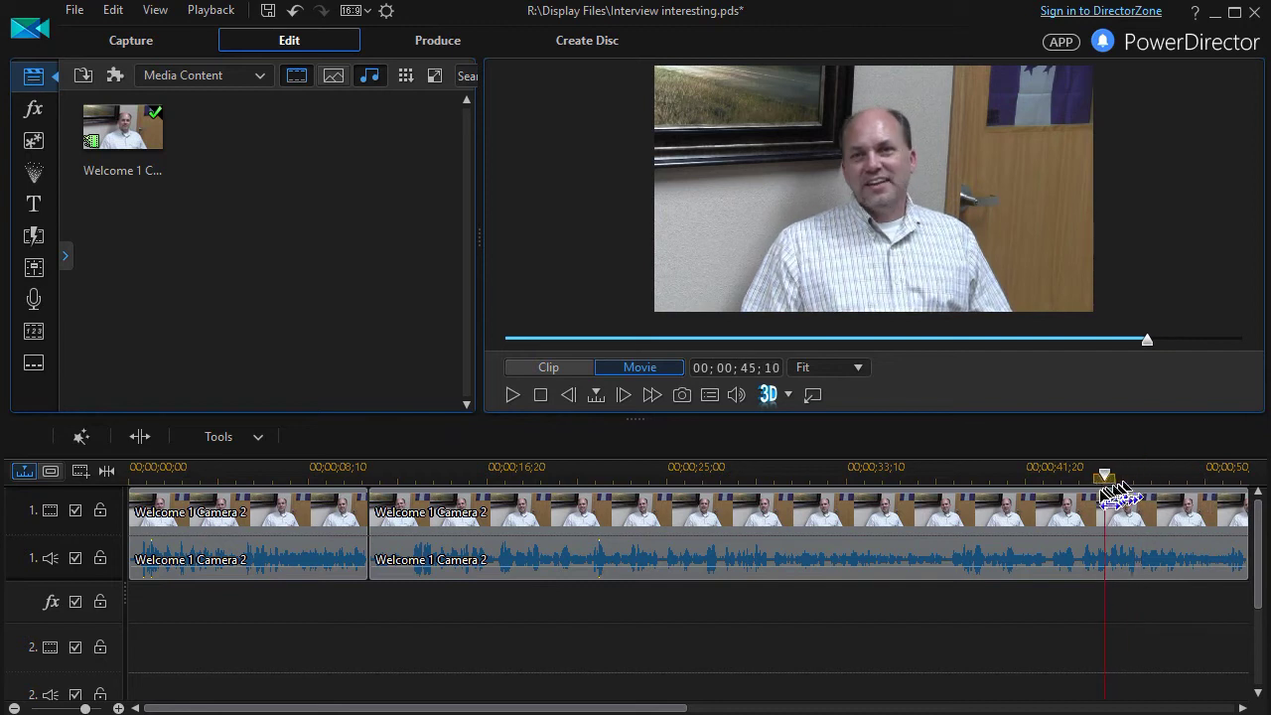
pyautogui.click(510, 396)
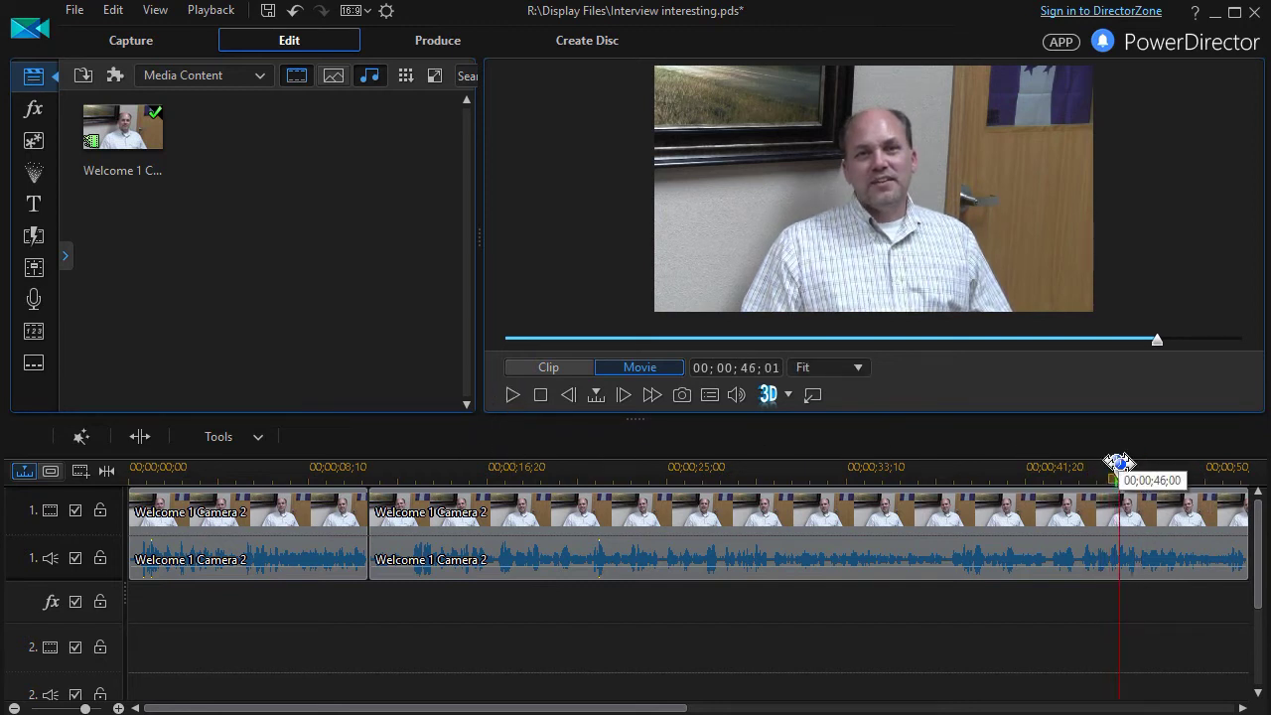
pyautogui.moveTo(1122, 477); pyautogui.dragTo(1034, 476)
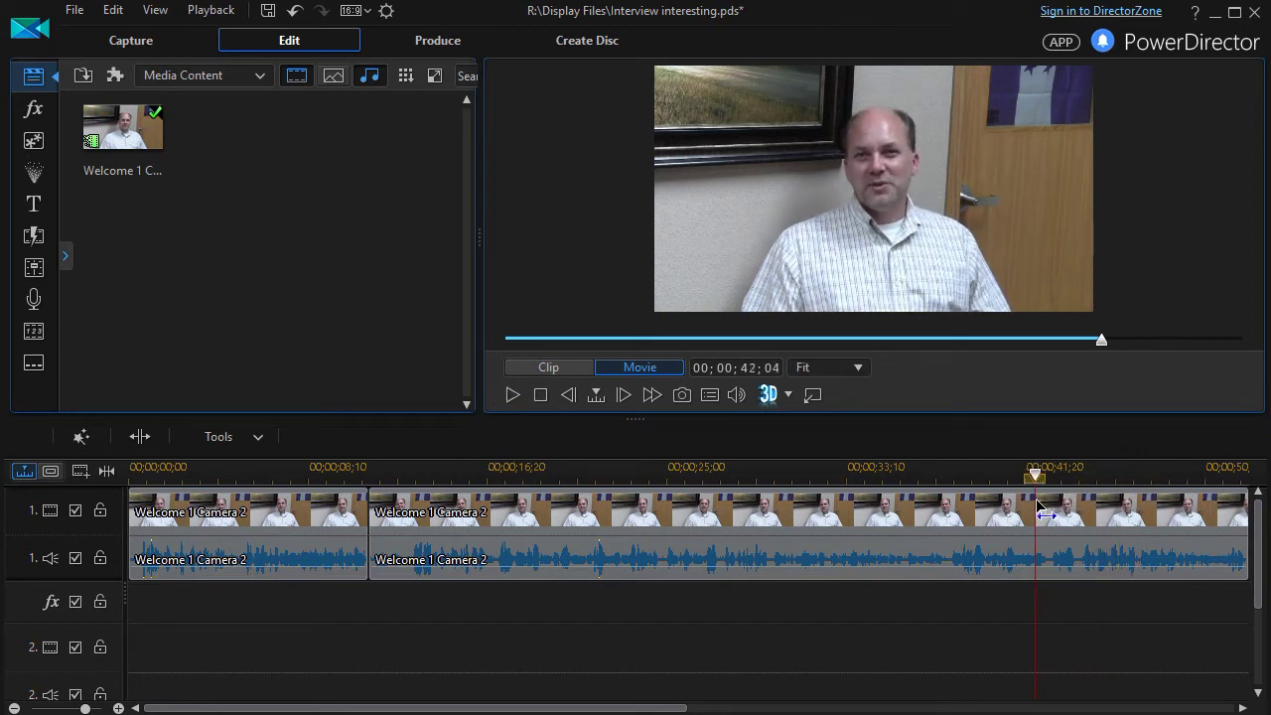
pyautogui.click(512, 395)
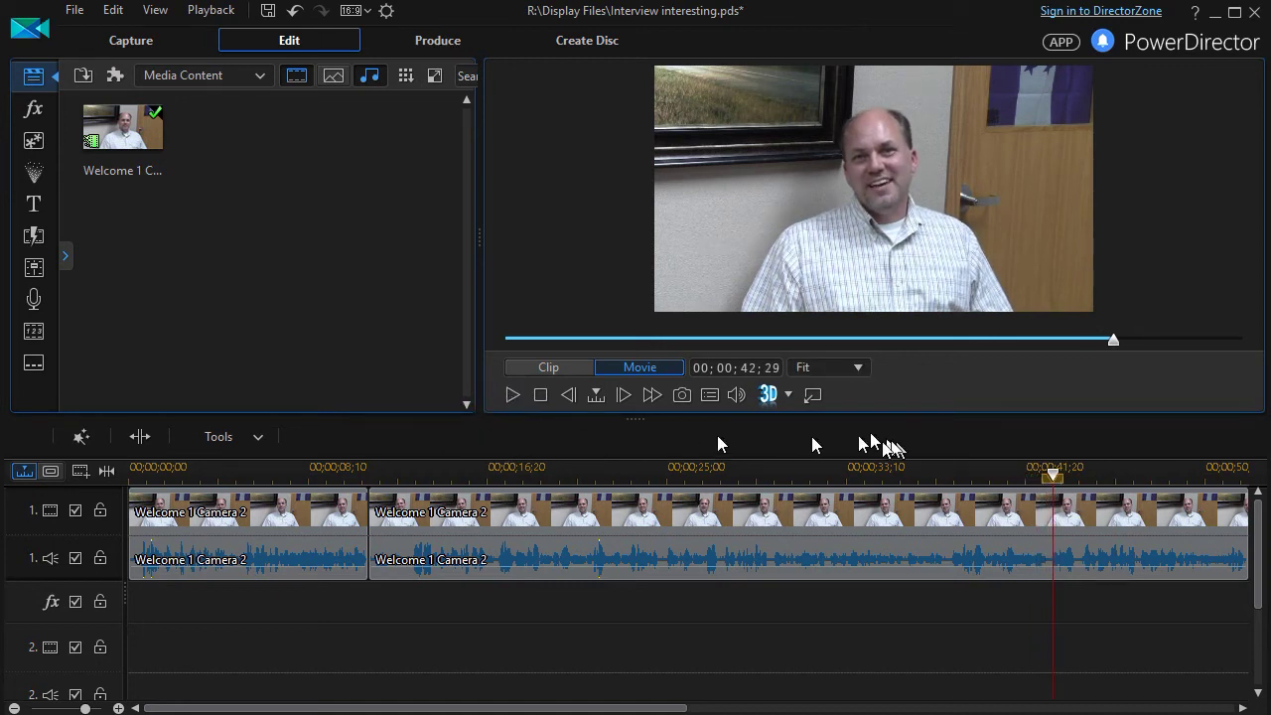
pyautogui.click(506, 394)
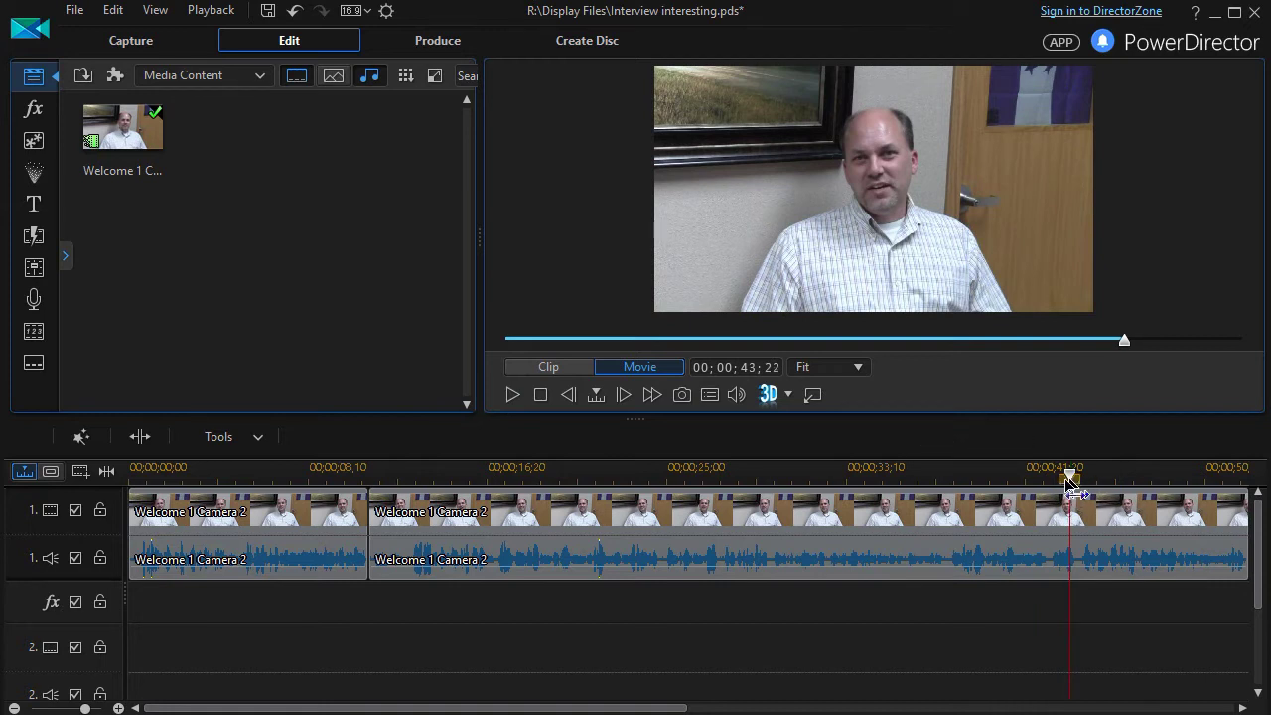
pyautogui.moveTo(1071, 474); pyautogui.dragTo(999, 494)
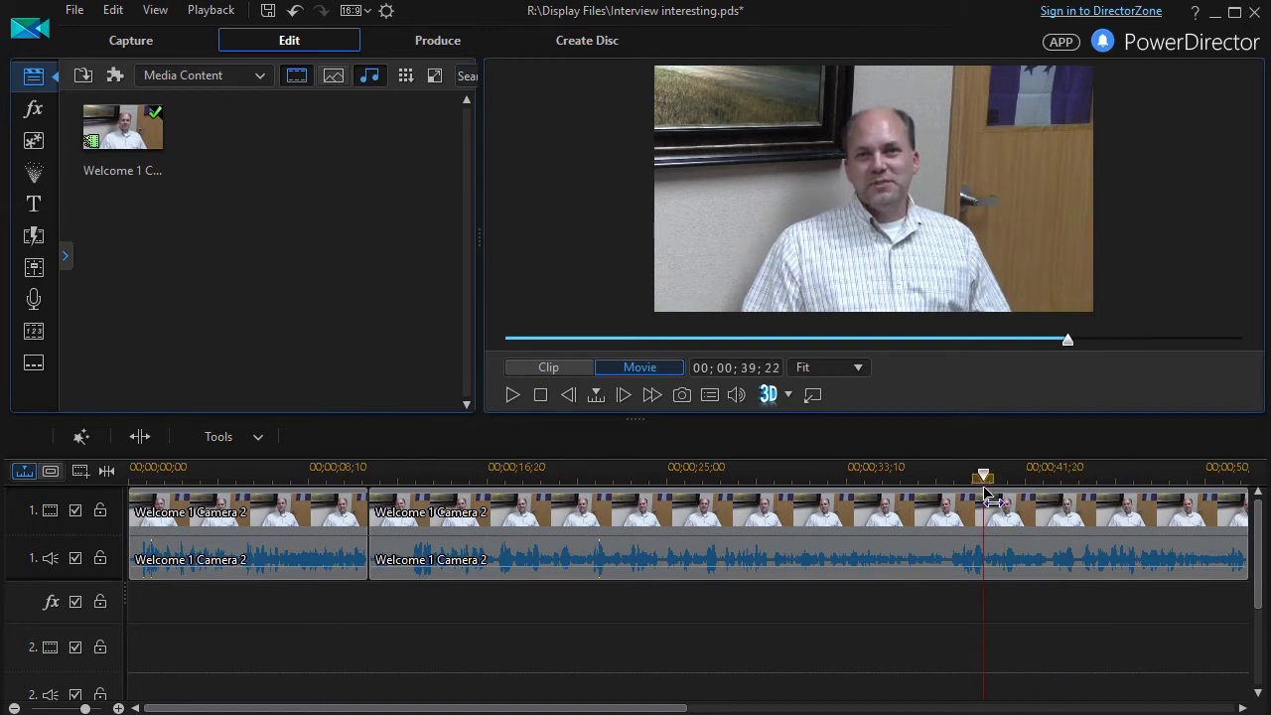
pyautogui.click(509, 394)
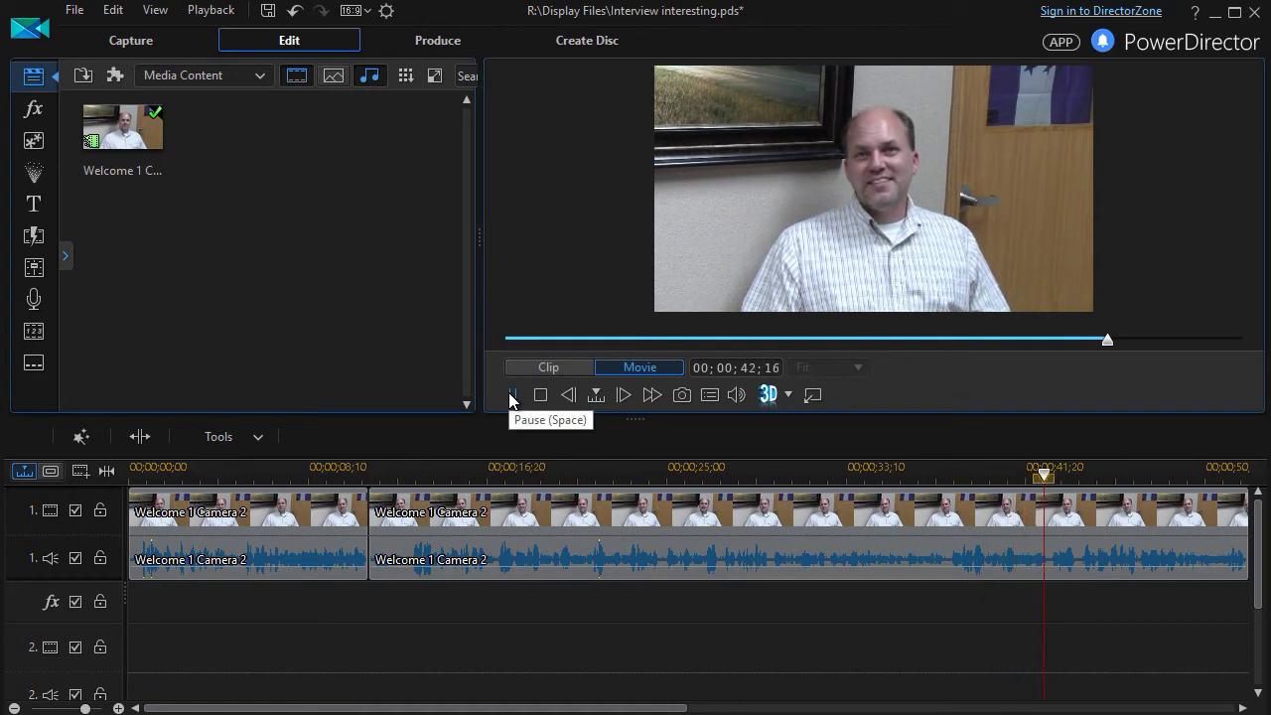
pyautogui.click(510, 394)
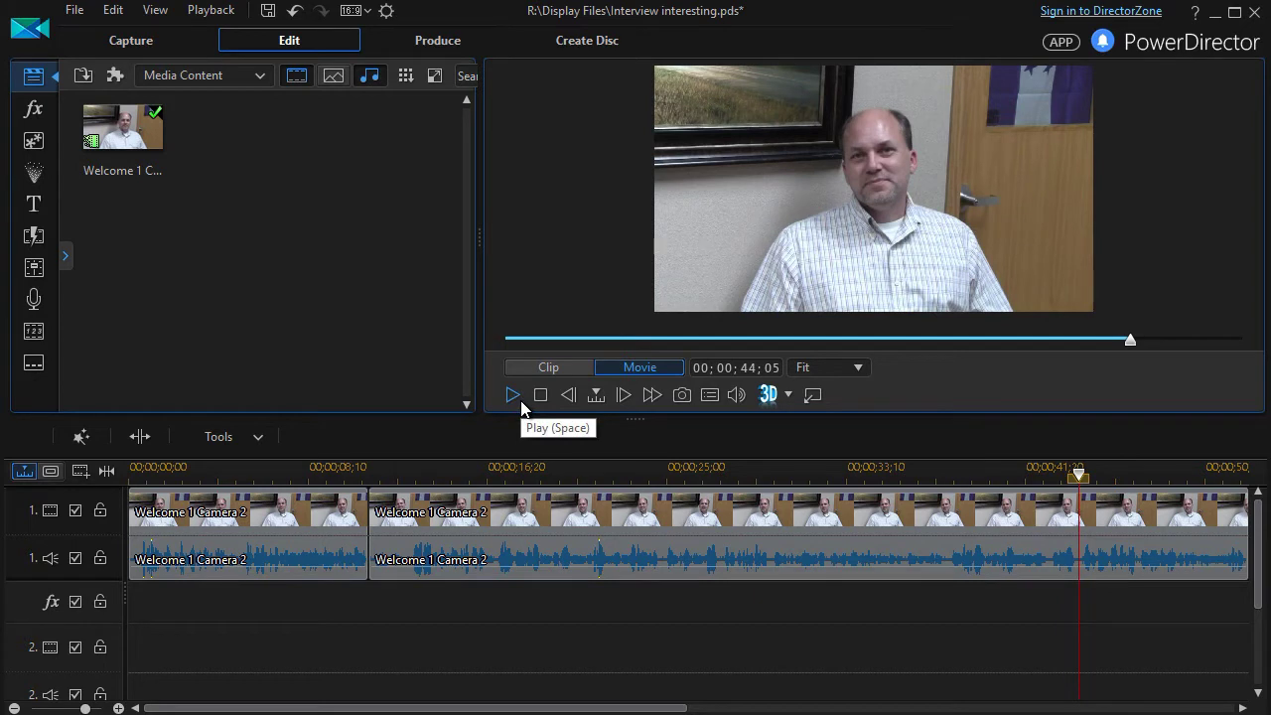
pyautogui.hotkey('ctrl', 't')
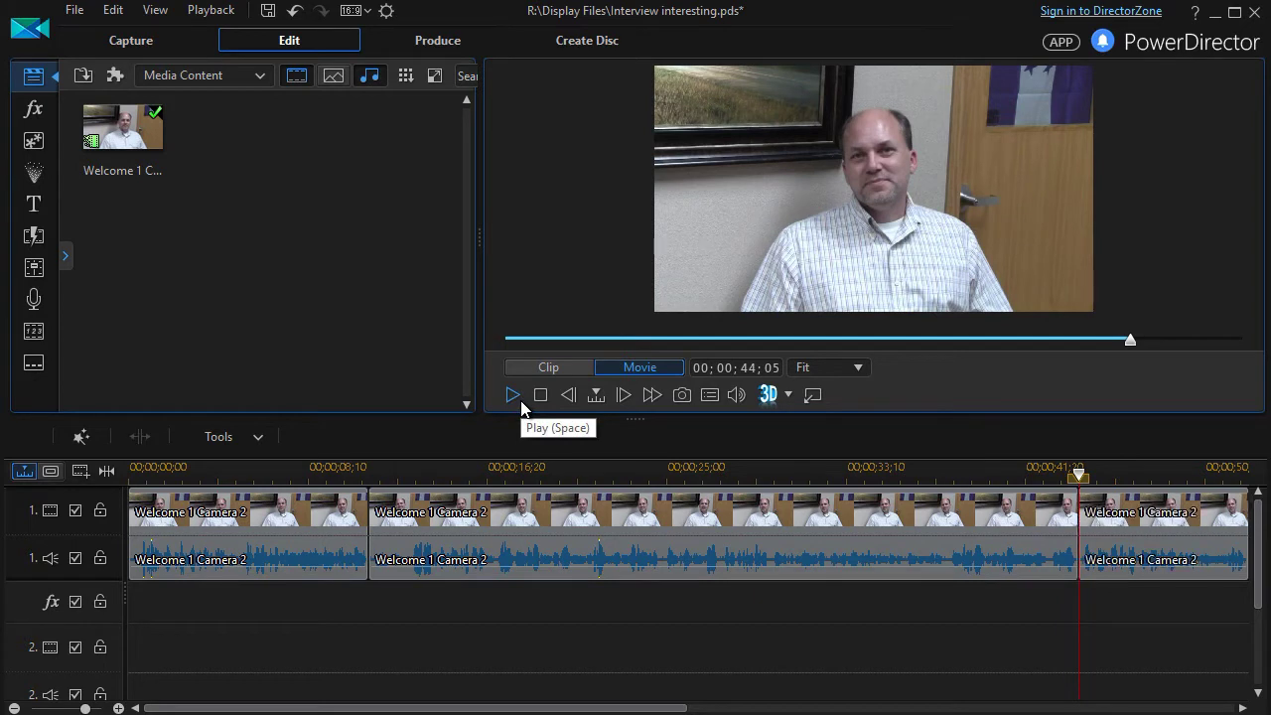
# Unlink the middle interview clip's video from its audio
pyautogui.click(693, 515)
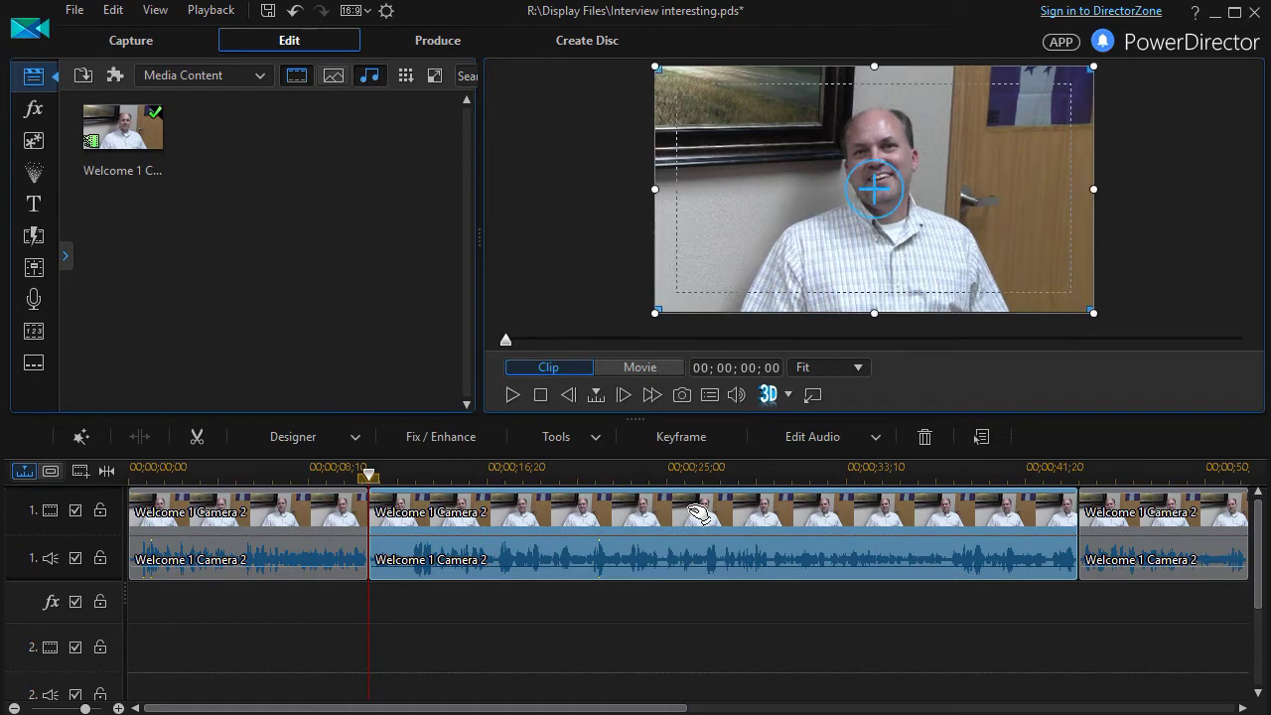
pyautogui.rightClick(698, 513)
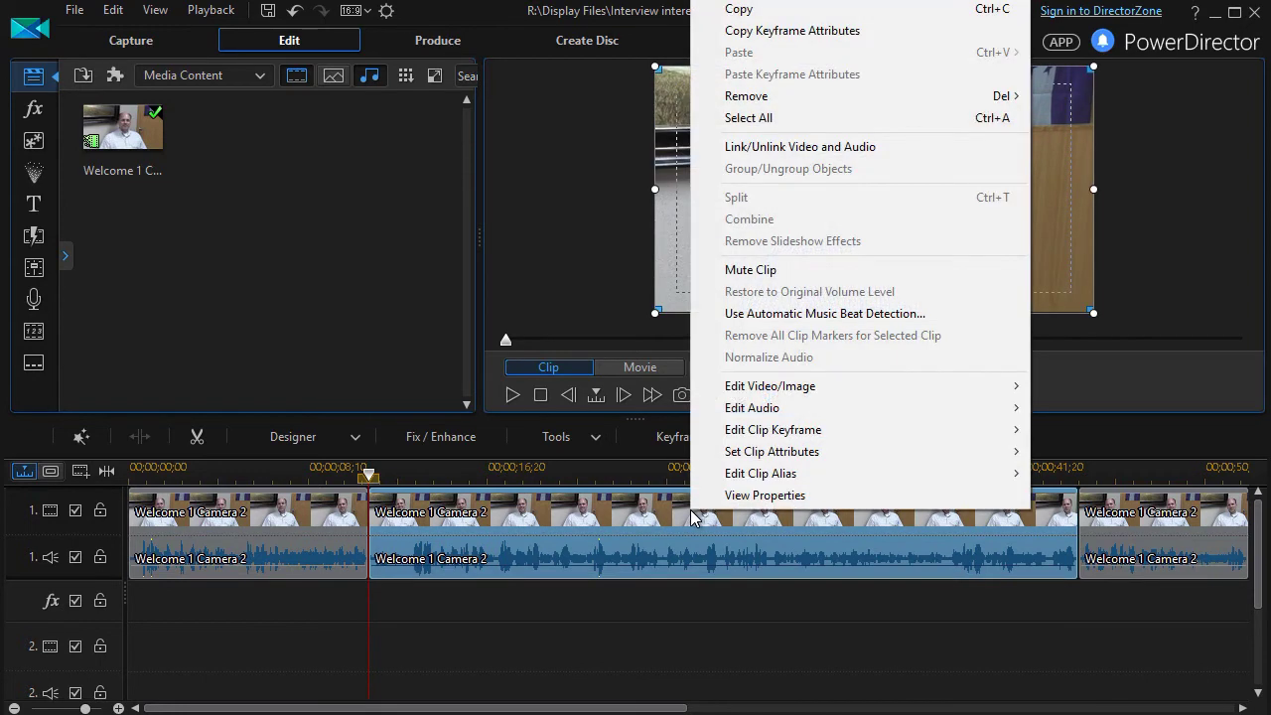
pyautogui.click(770, 146)
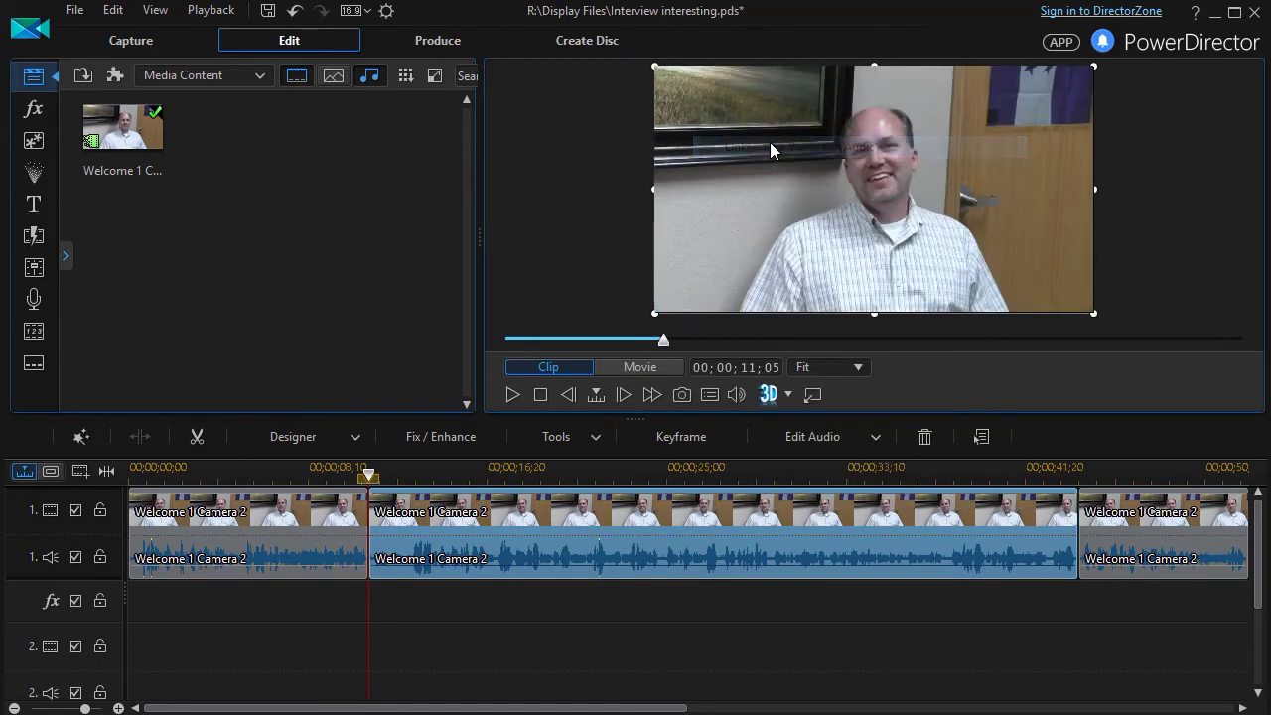
# Delete the middle video piece with Remove and Leave Gap, keeping its audio
pyautogui.click(720, 518)
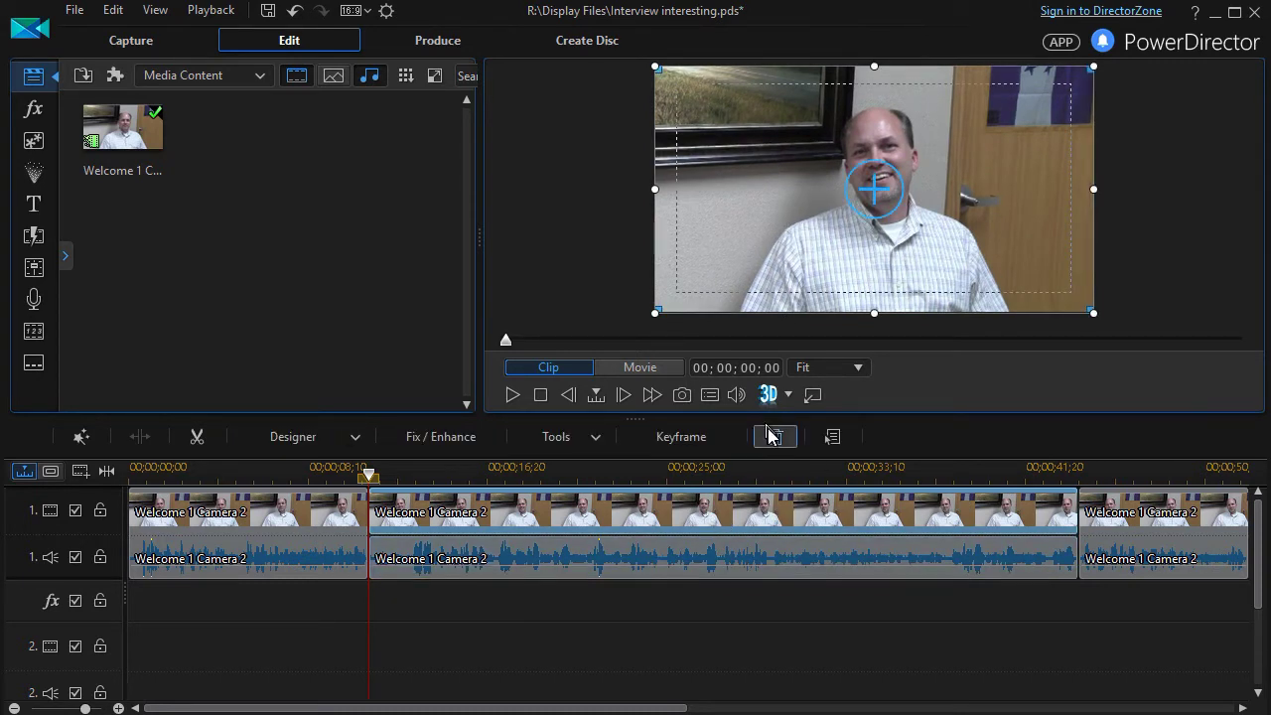
pyautogui.click(775, 437)
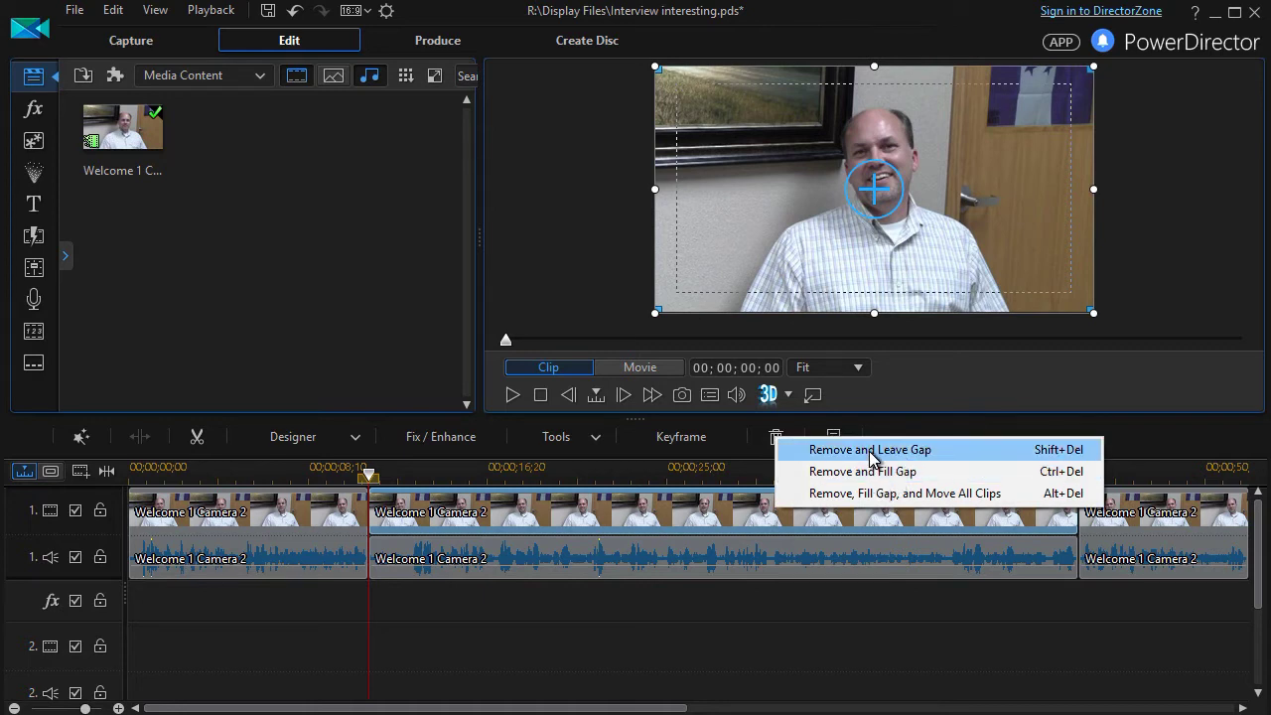
pyautogui.click(870, 450)
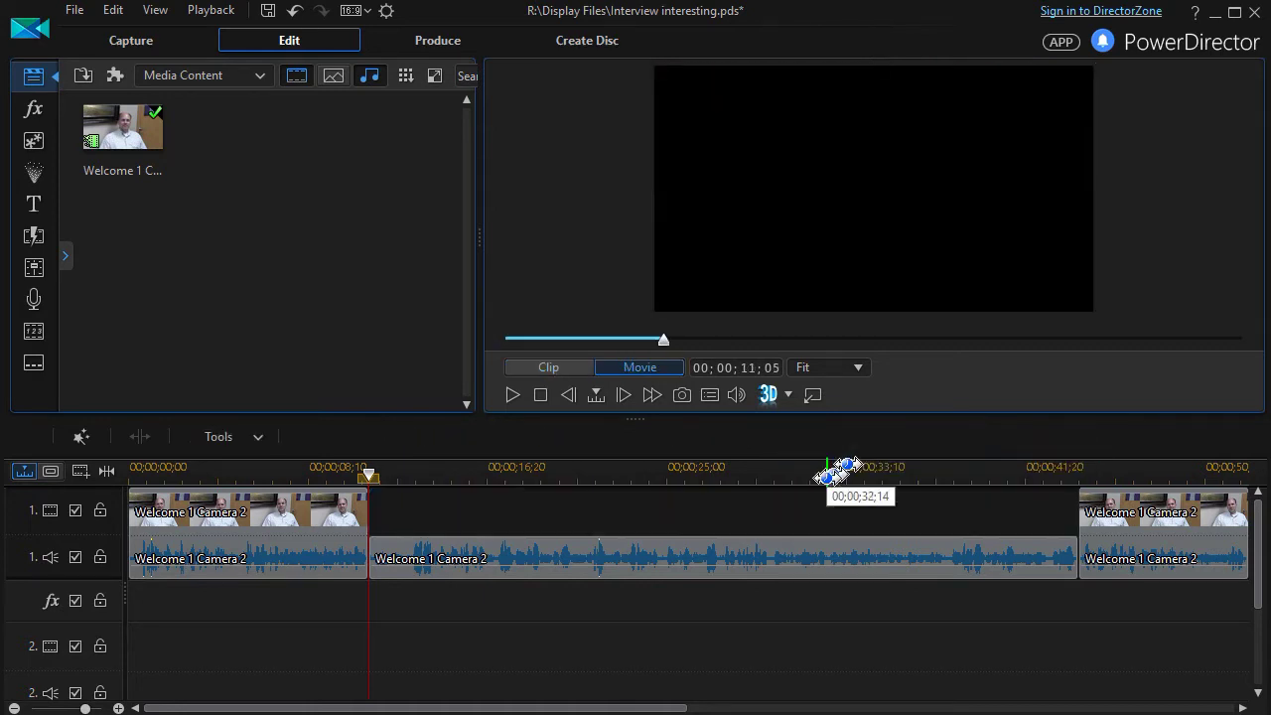
pyautogui.click(297, 76)
# Place the Learning 0, Learning 2, Learning 3 and Listening photos in order at the gap's start
pyautogui.click(338, 80)
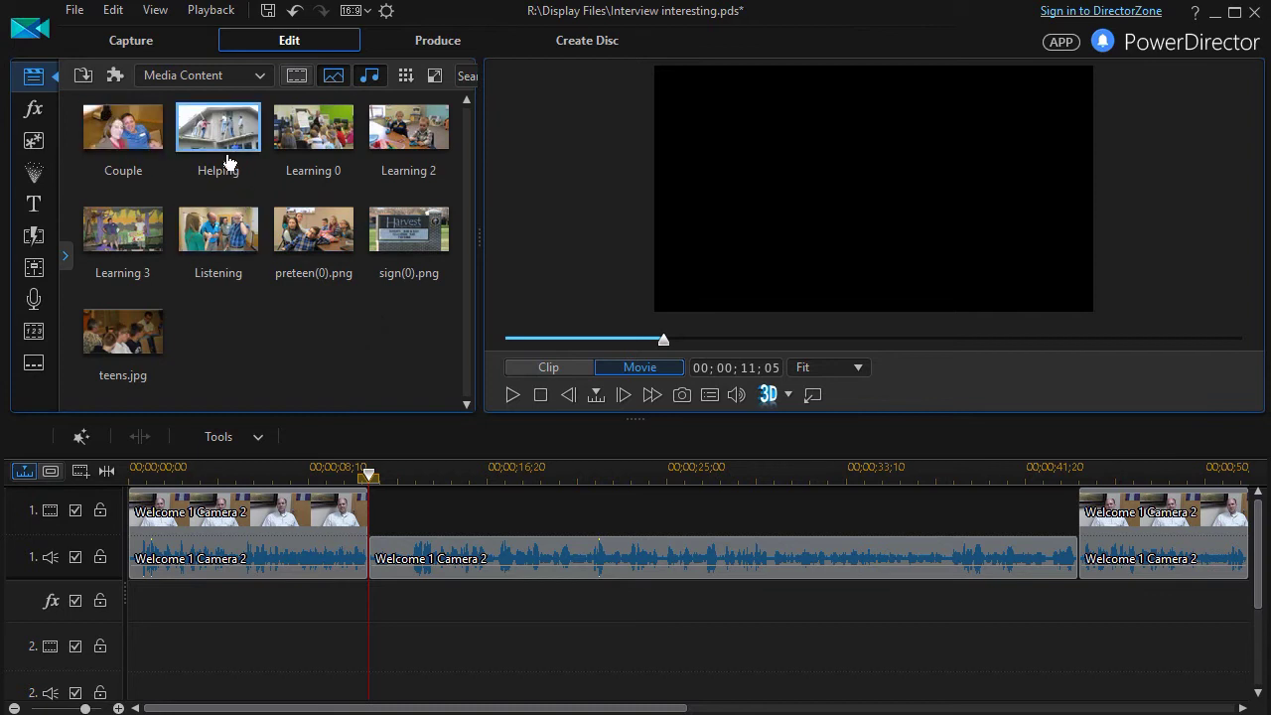
pyautogui.moveTo(330, 138); pyautogui.dragTo(380, 509)
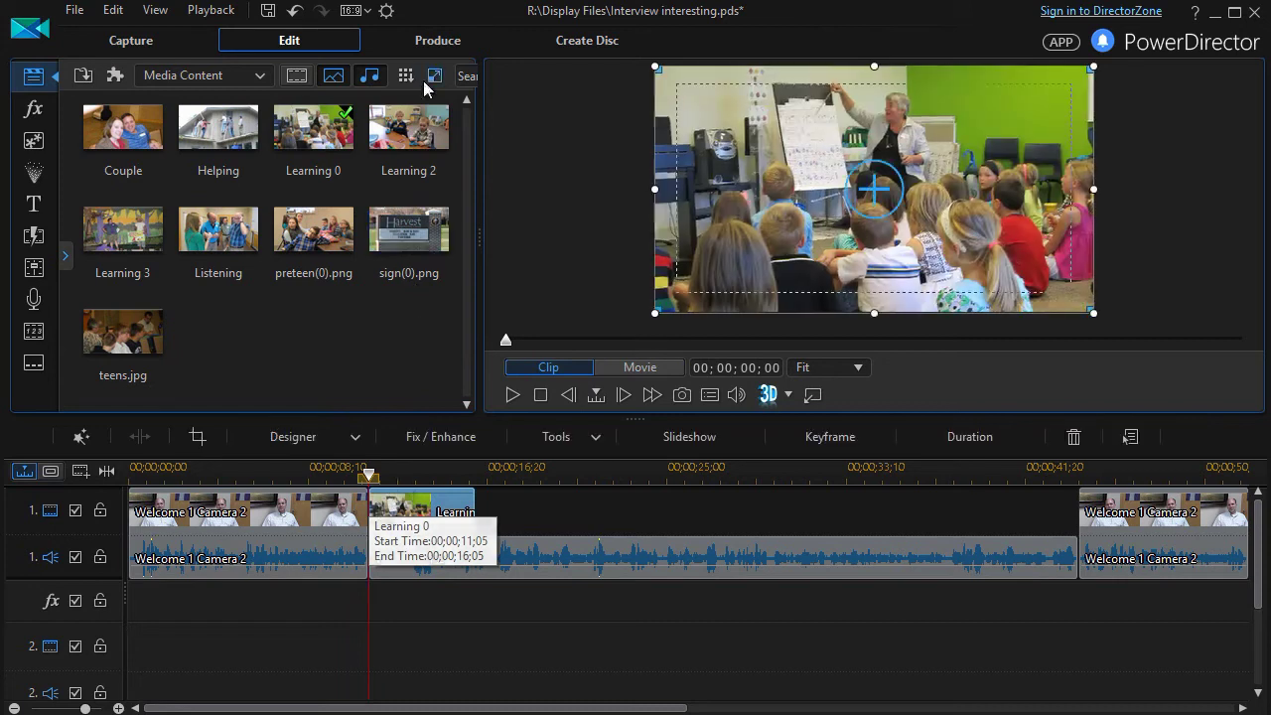
pyautogui.moveTo(422, 134); pyautogui.dragTo(471, 513)
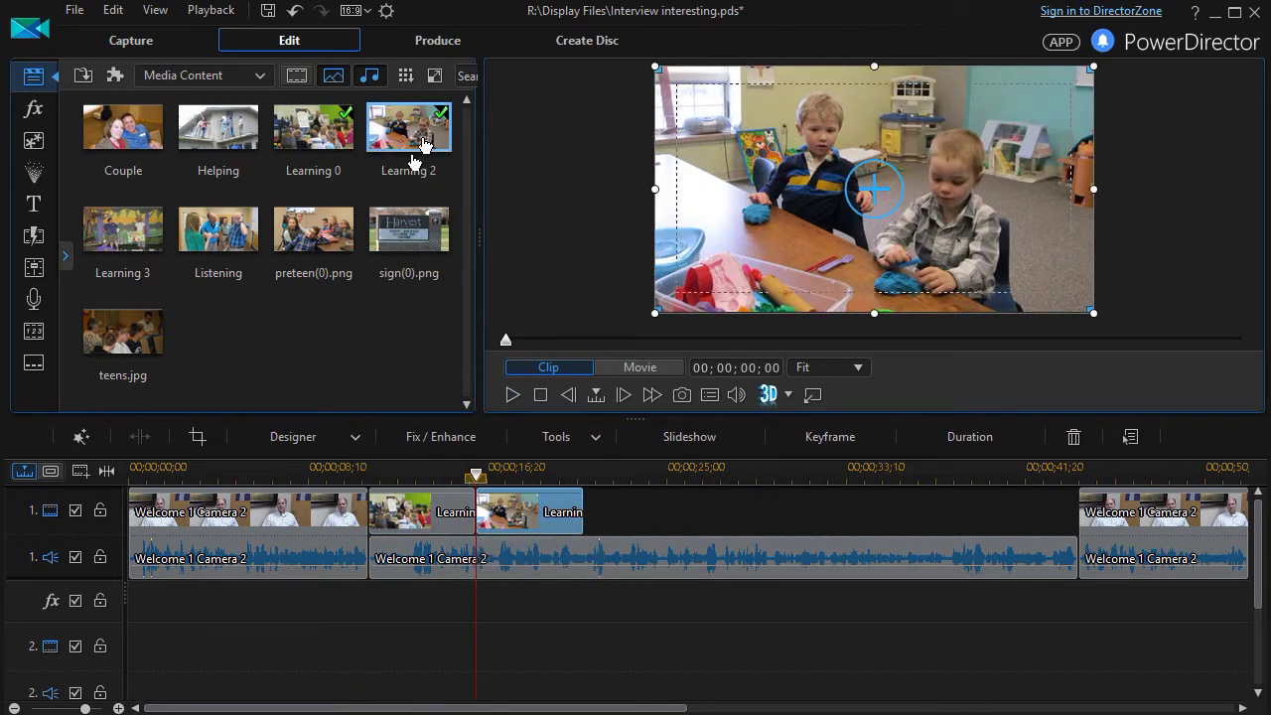
pyautogui.moveTo(132, 242); pyautogui.dragTo(563, 516)
pyautogui.moveTo(219, 238); pyautogui.dragTo(701, 505)
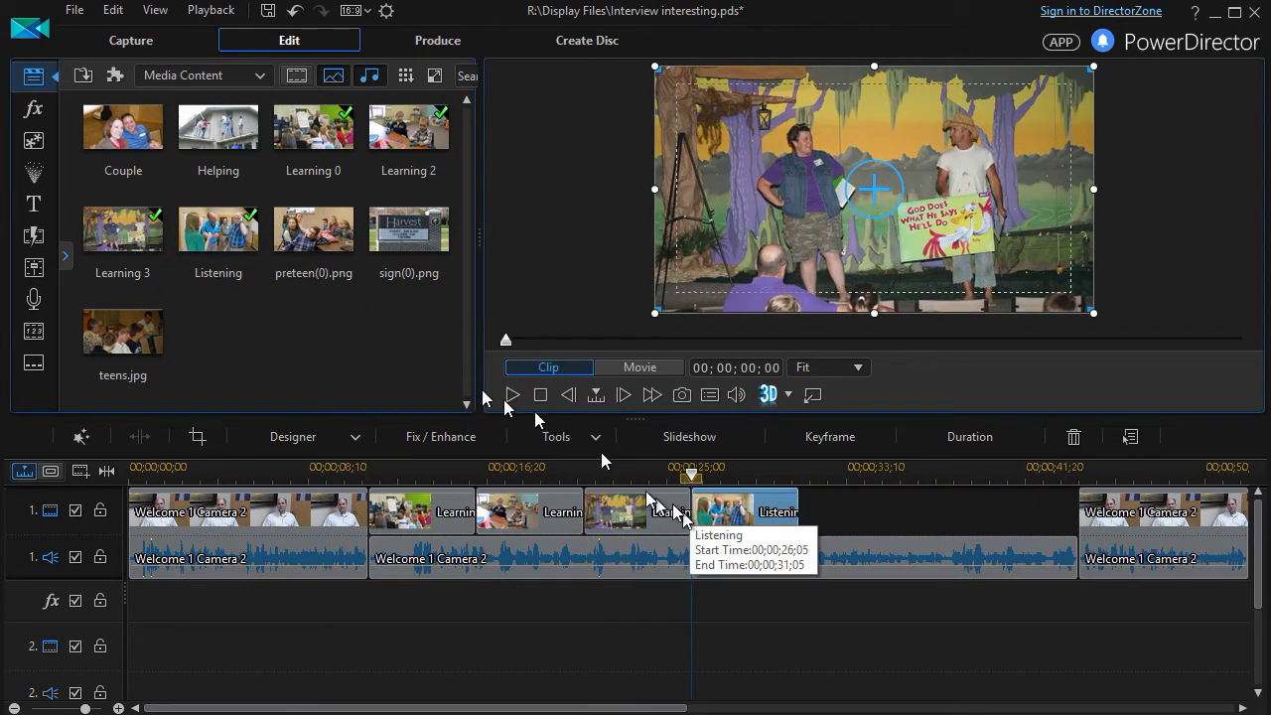
# Add preteen(0) and teens.jpg, then drop Helping into the remaining gap with Trim to Fit
pyautogui.moveTo(324, 244); pyautogui.dragTo(802, 511)
pyautogui.moveTo(139, 343); pyautogui.dragTo(902, 512)
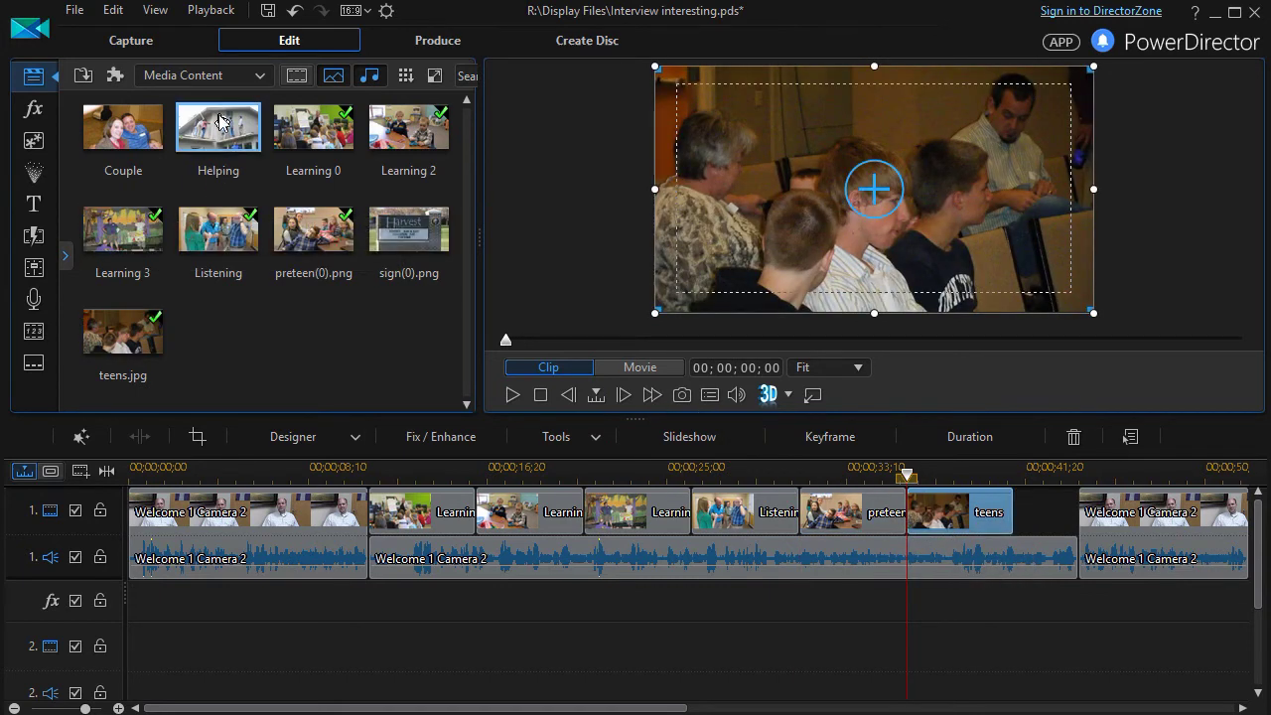
pyautogui.moveTo(219, 121); pyautogui.dragTo(1020, 526)
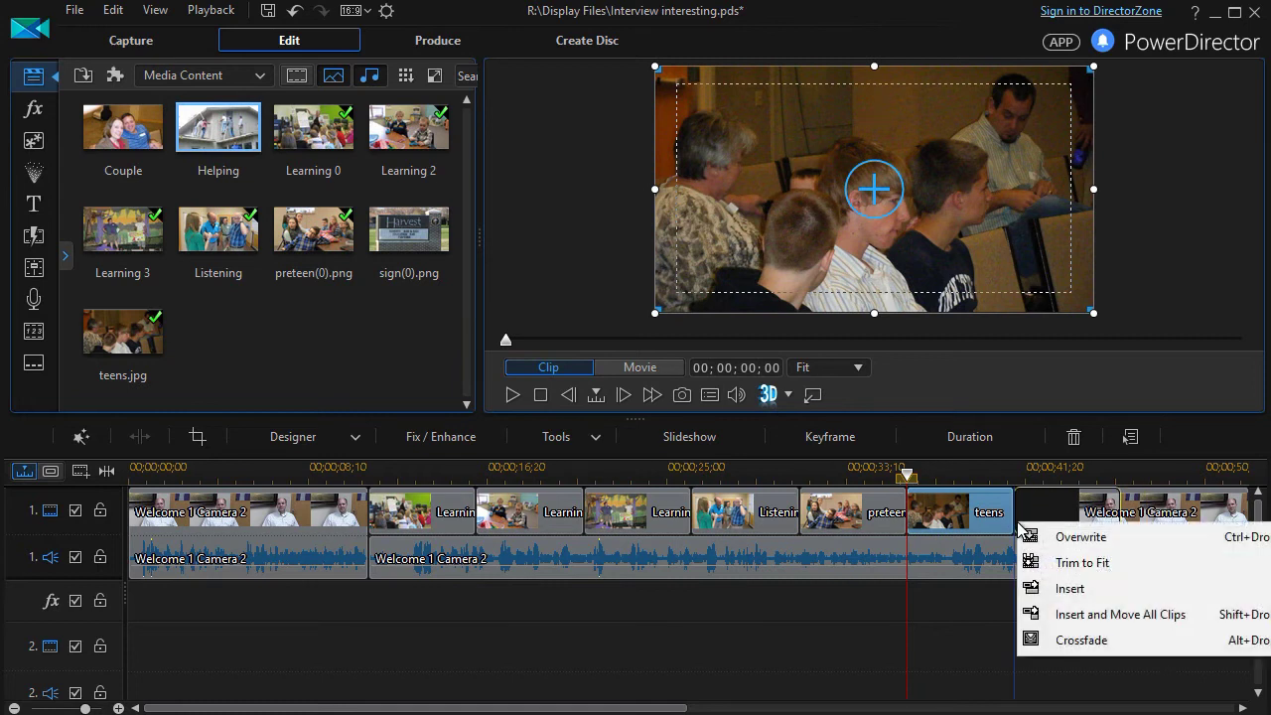
pyautogui.click(1070, 563)
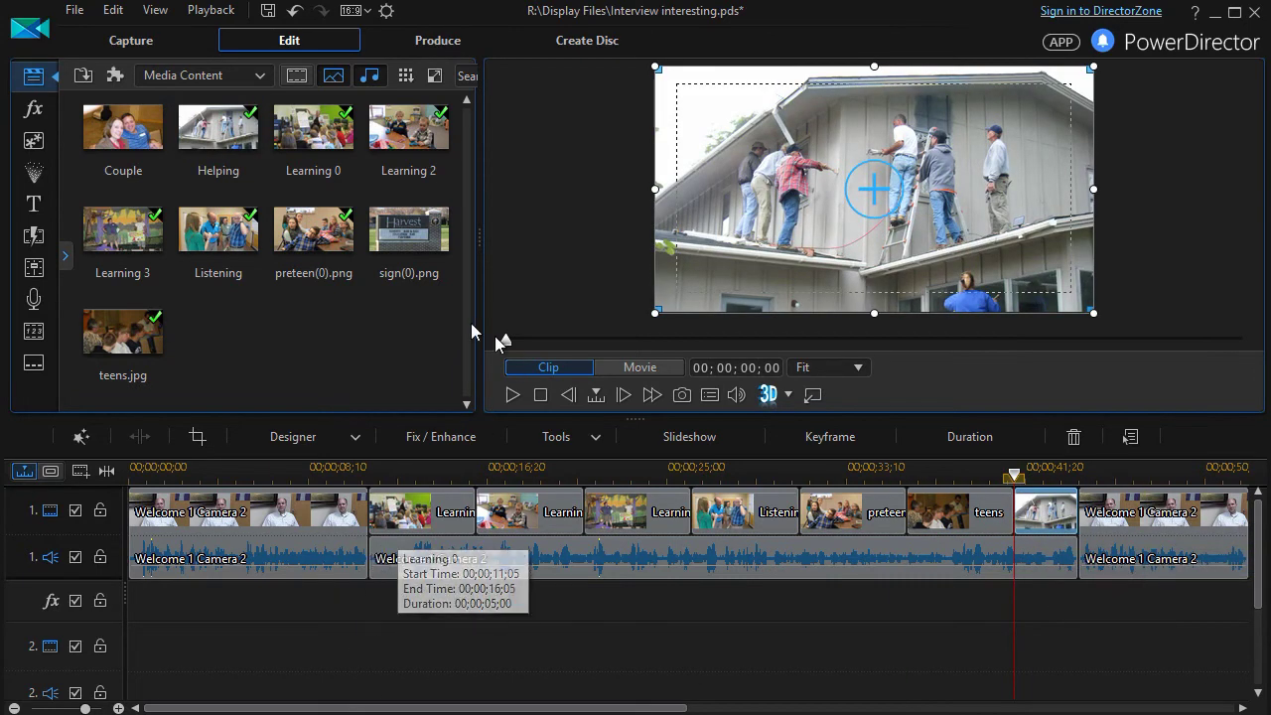
pyautogui.click(34, 238)
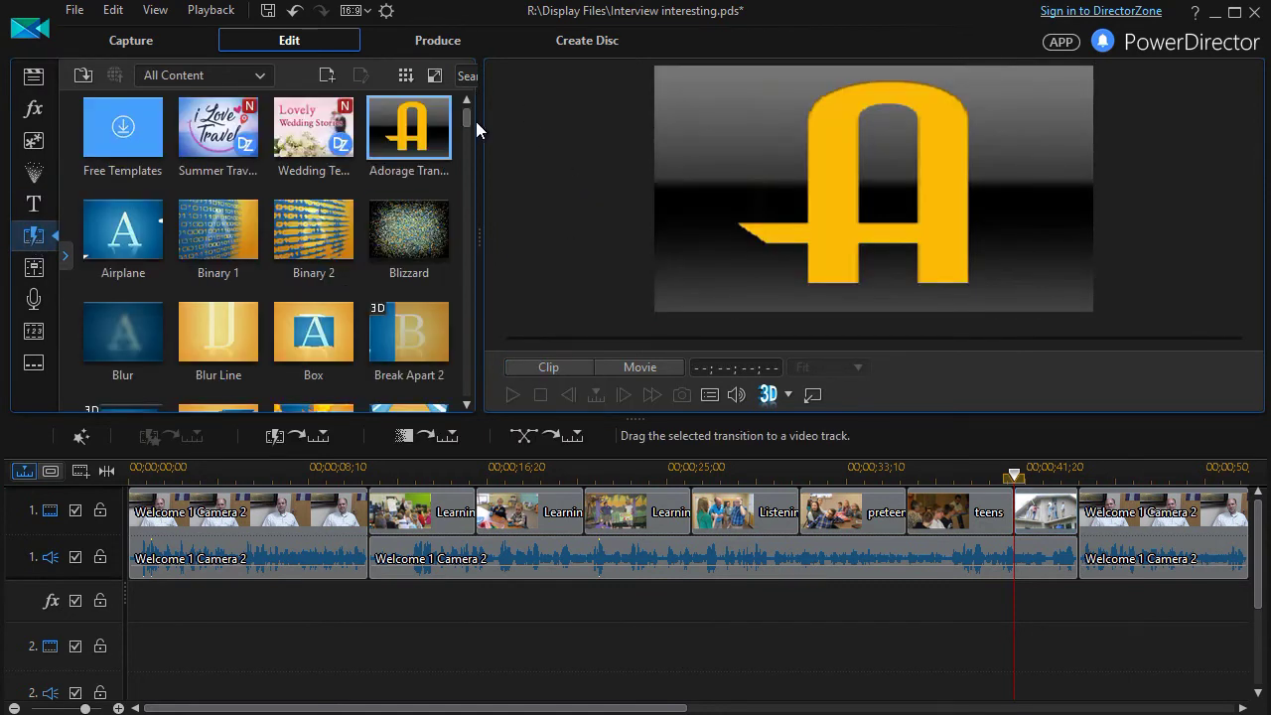
# Scroll through the transitions library to locate Flip II
pyautogui.moveTo(468, 119); pyautogui.dragTo(475, 193)
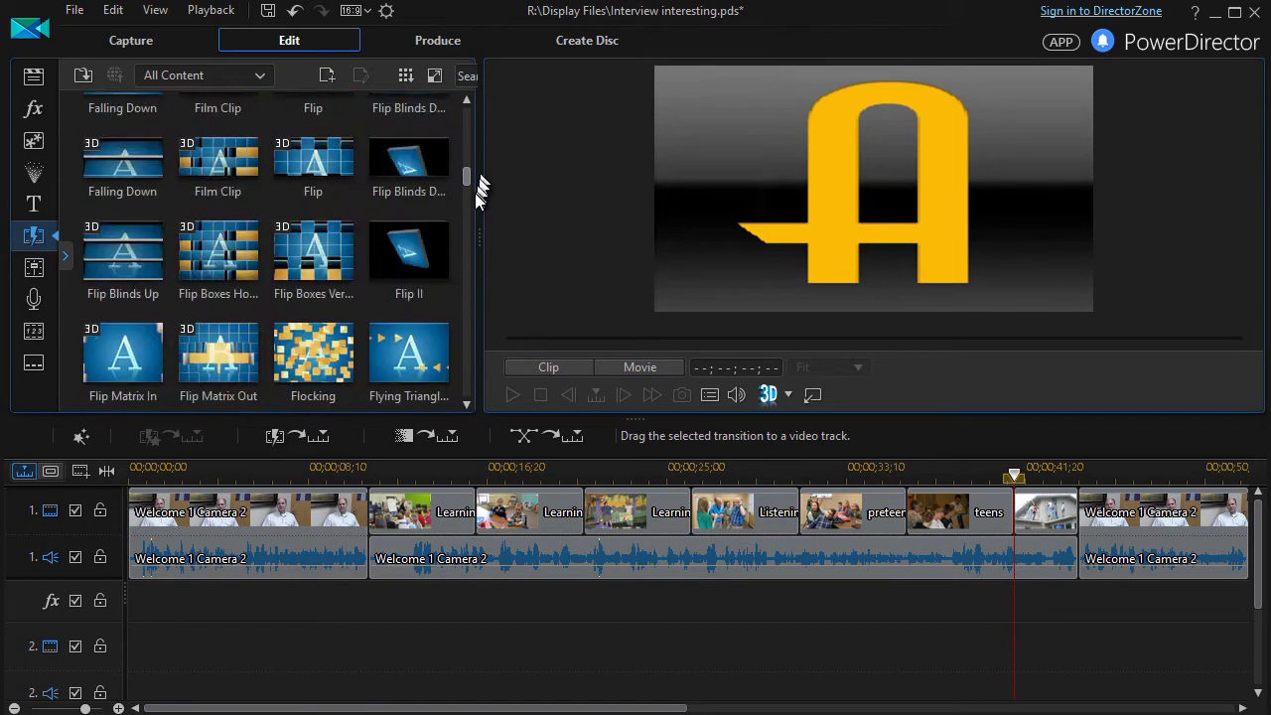
pyautogui.scroll(-1, 474, 193)
pyautogui.scroll(-4, 440, 272)
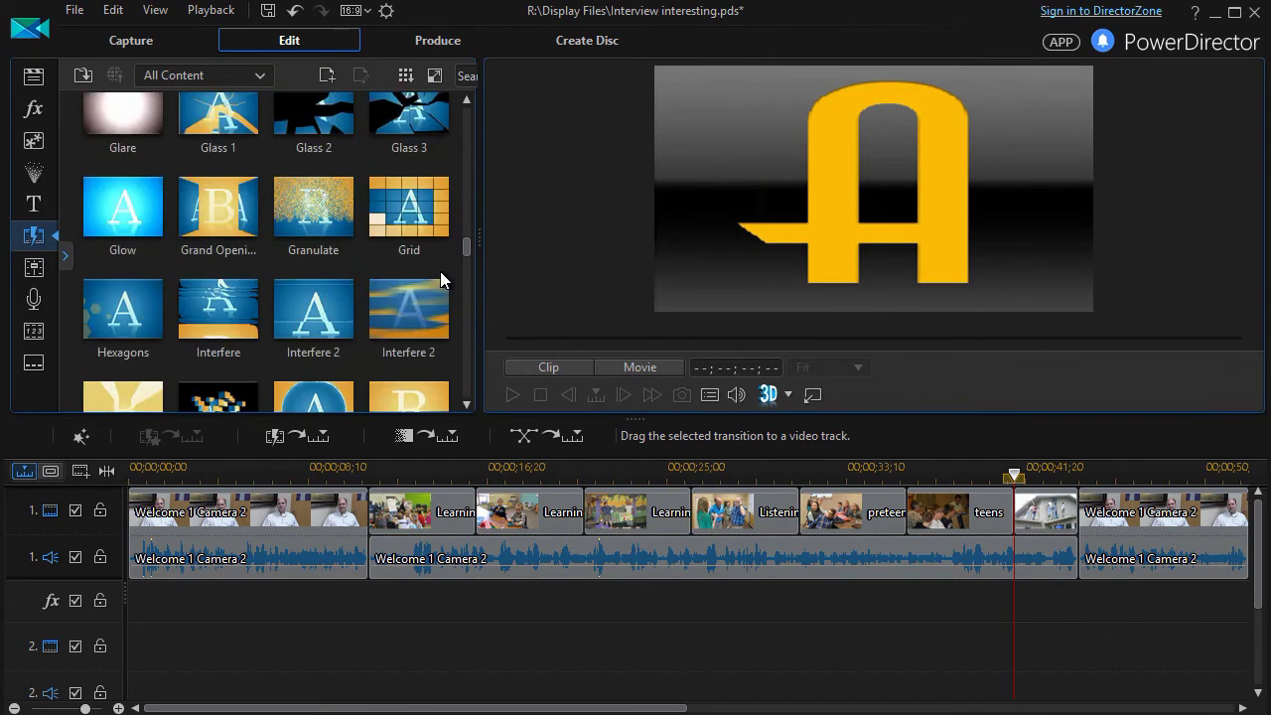
pyautogui.scroll(3, 440, 271)
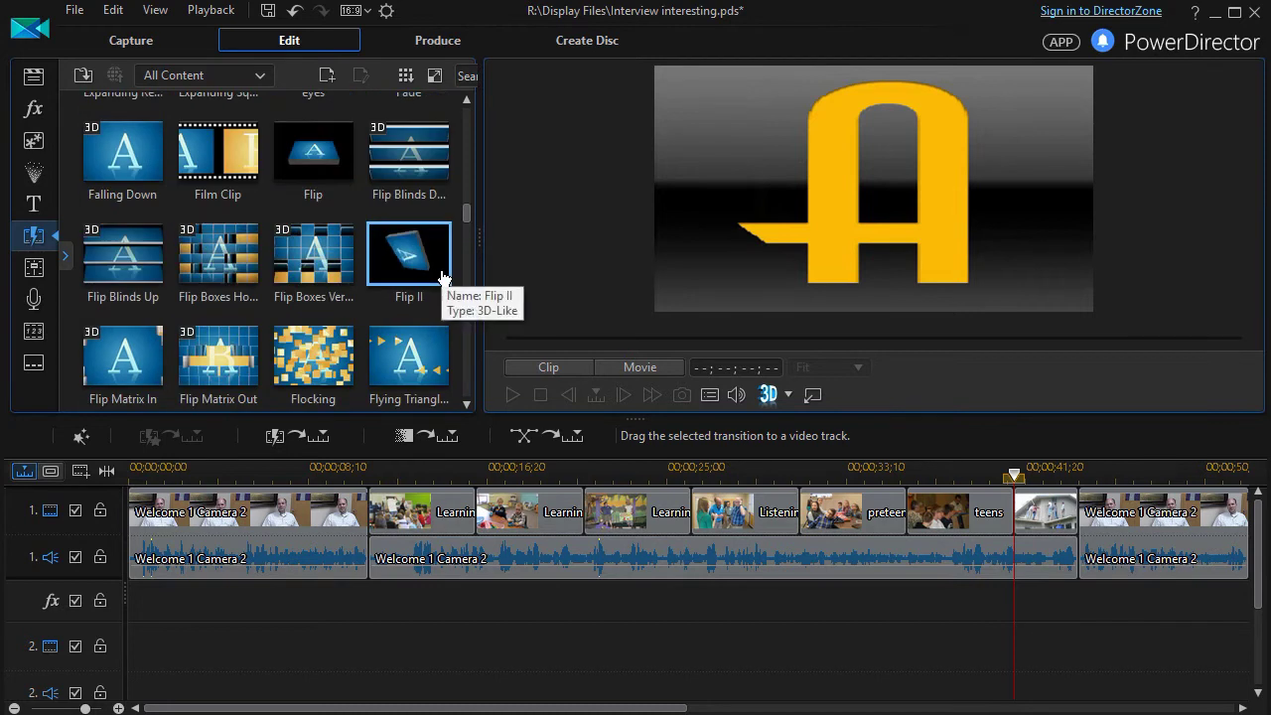
pyautogui.scroll(2, 444, 277)
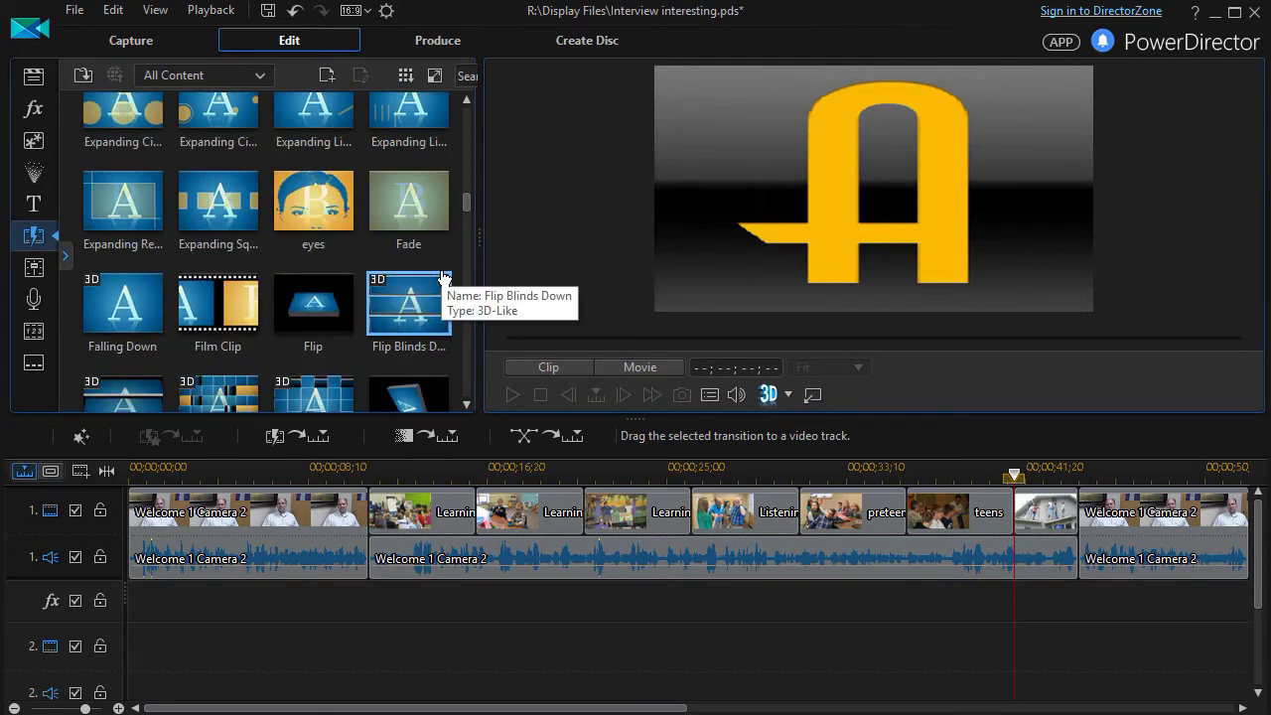
pyautogui.scroll(-3, 444, 278)
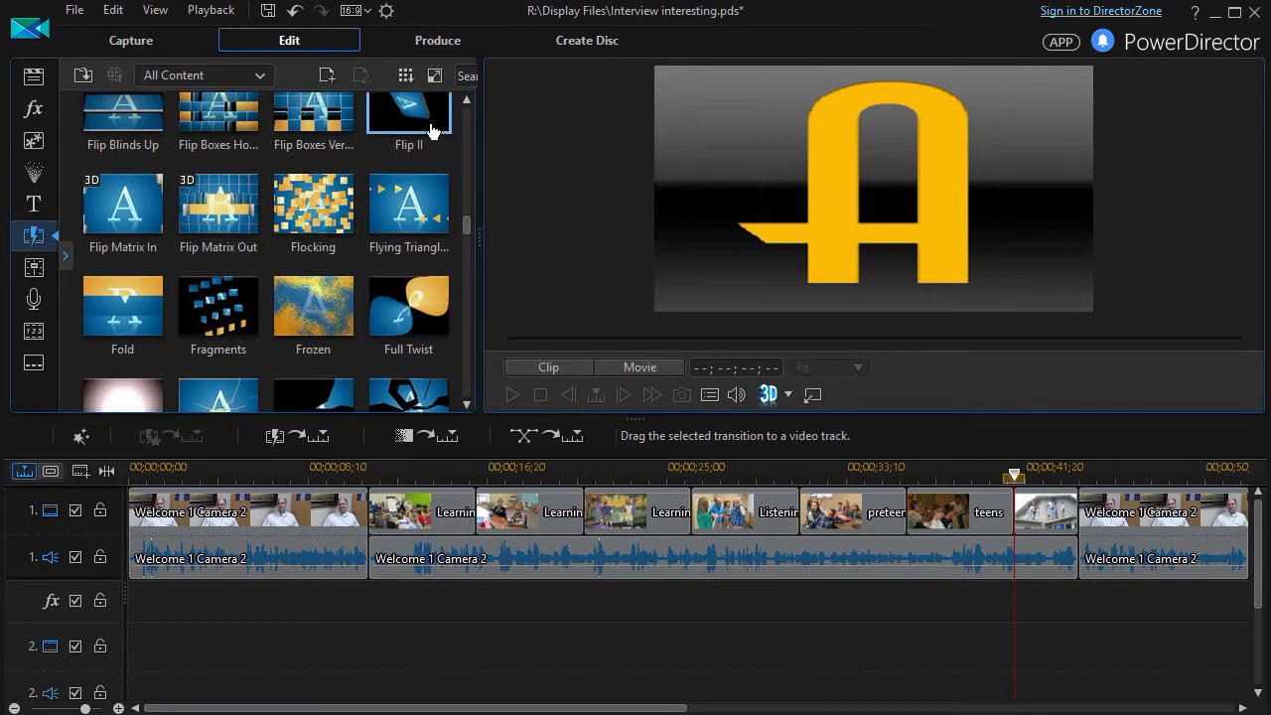
pyautogui.scroll(1, 466, 210)
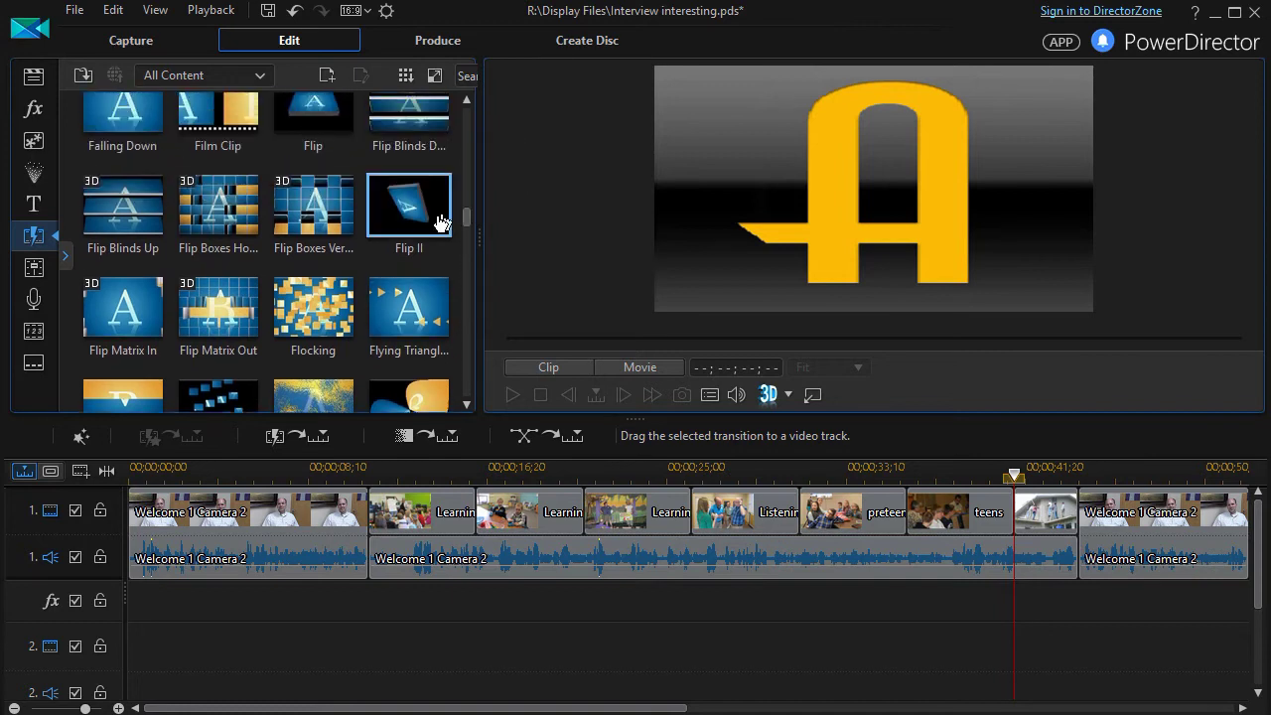
# Put Flip II on all eight joins, from the first photo through the closing interview clip
pyautogui.moveTo(408, 209); pyautogui.dragTo(369, 515)
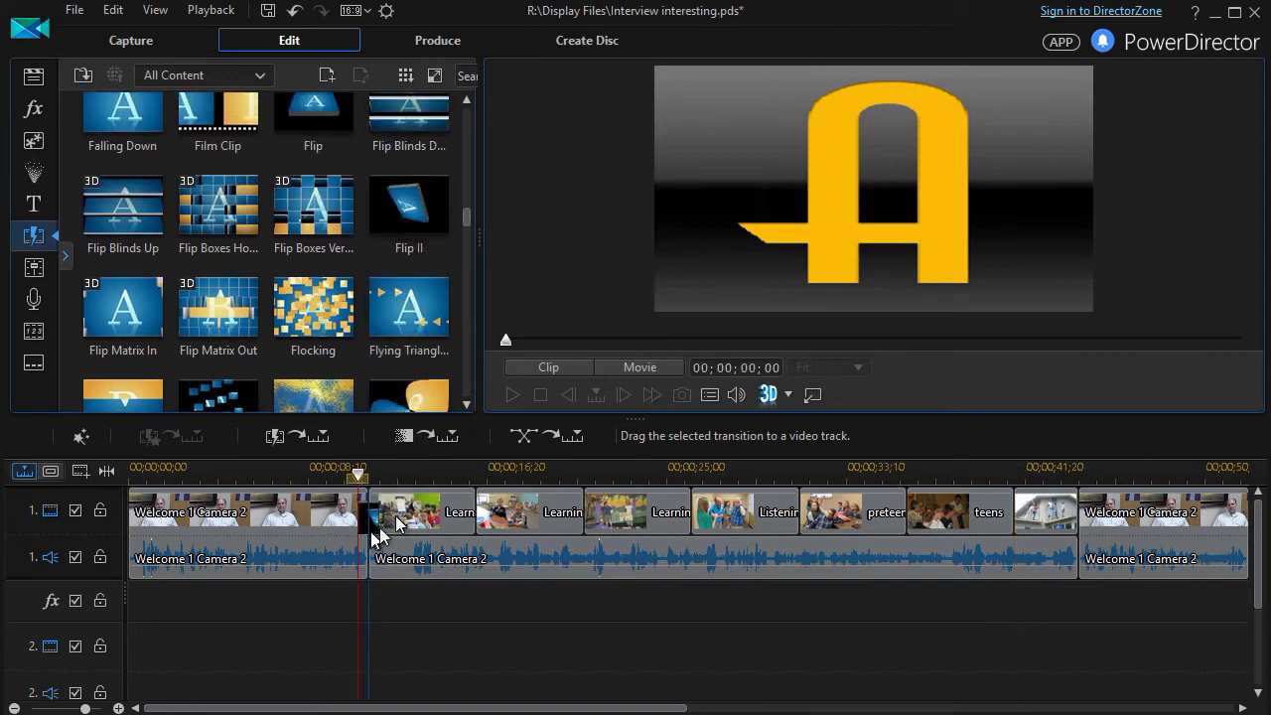
pyautogui.moveTo(459, 472); pyautogui.dragTo(476, 512)
pyautogui.moveTo(586, 522); pyautogui.dragTo(588, 526)
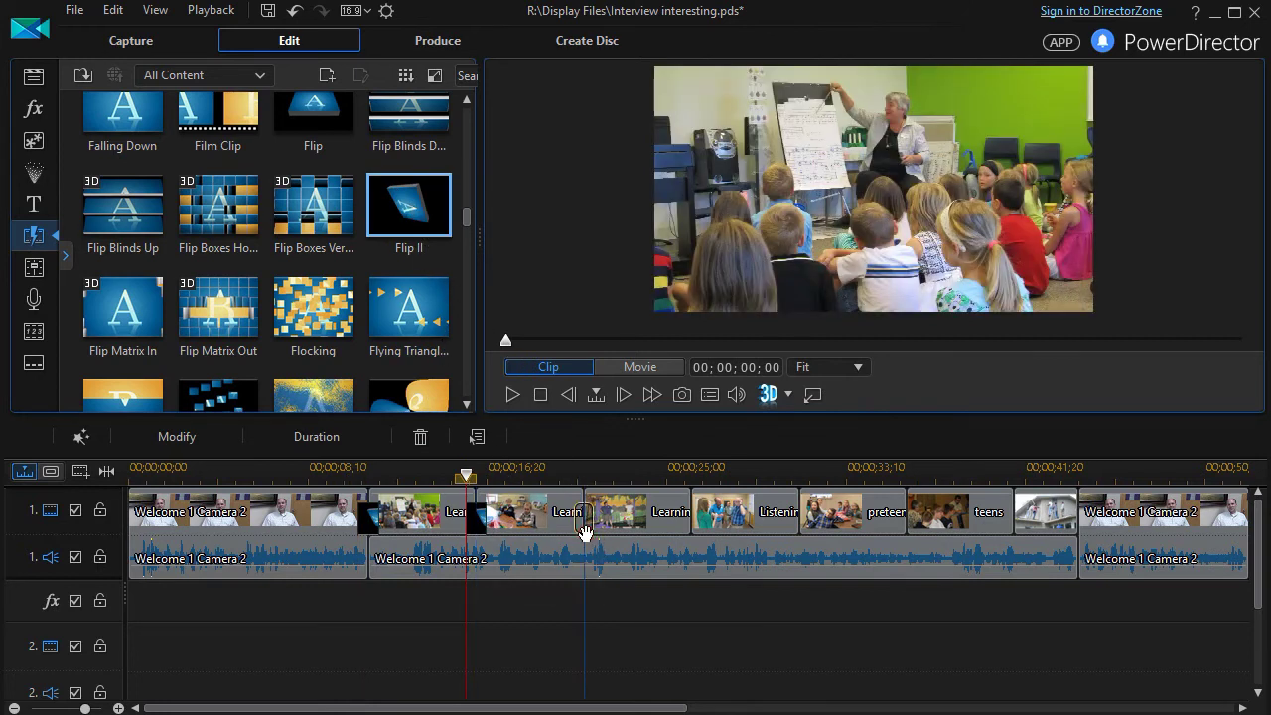
pyautogui.moveTo(408, 206); pyautogui.dragTo(685, 459)
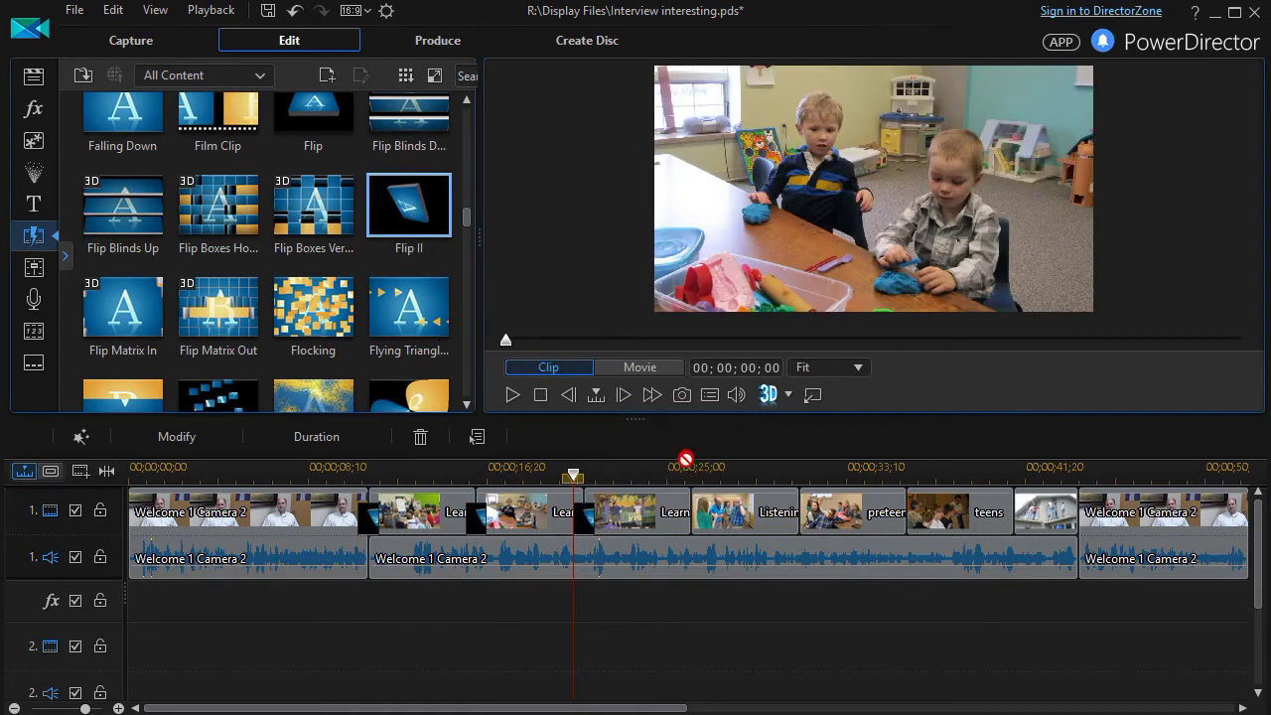
pyautogui.moveTo(687, 512); pyautogui.dragTo(690, 517)
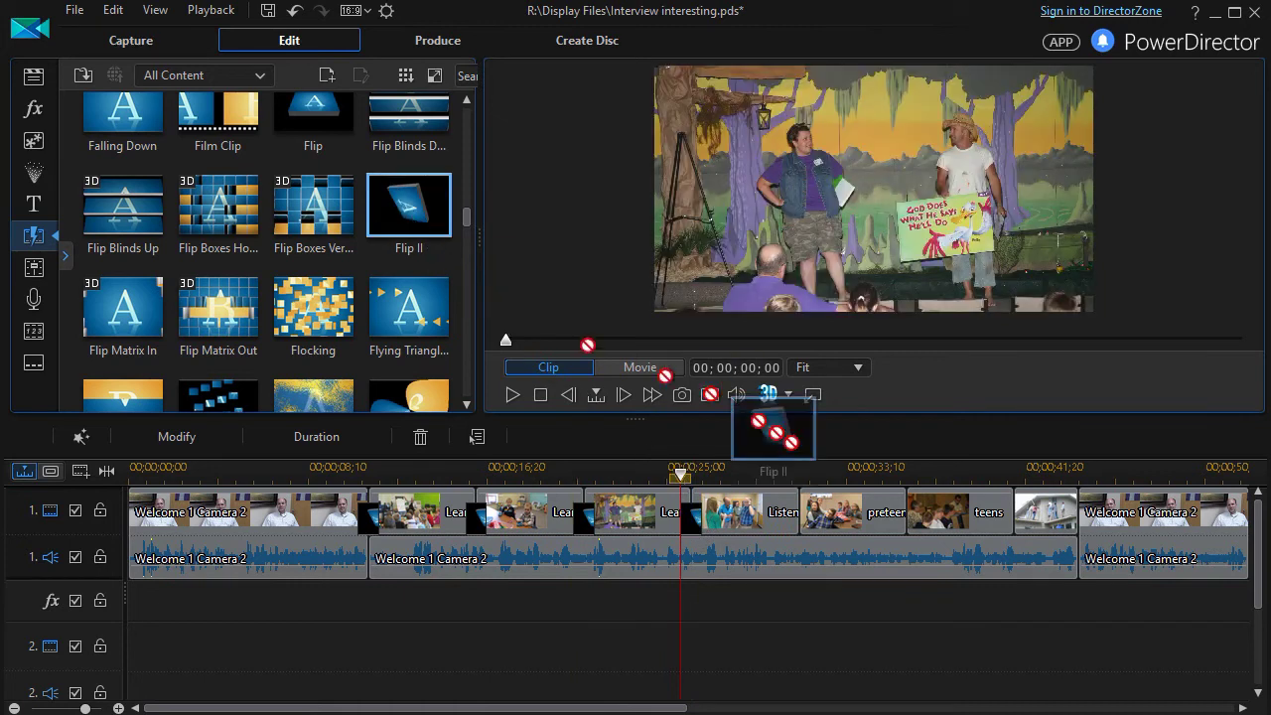
pyautogui.moveTo(835, 549); pyautogui.dragTo(800, 514)
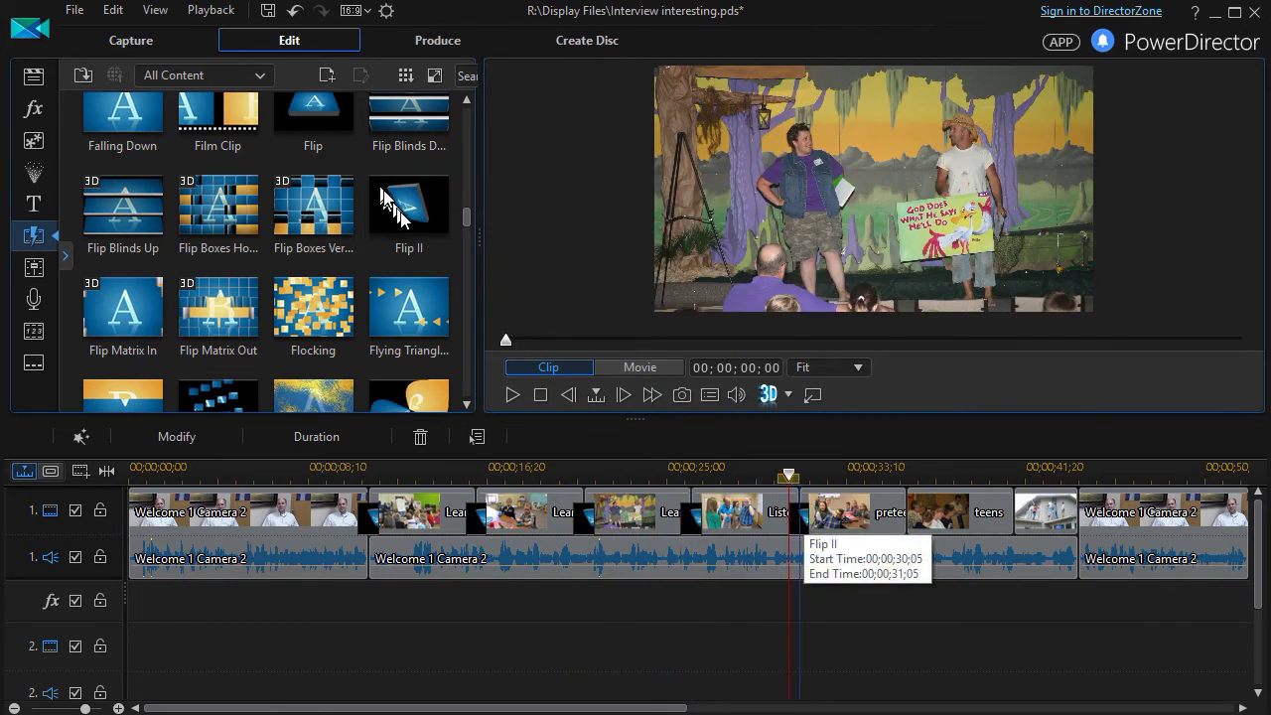
pyautogui.click(907, 516)
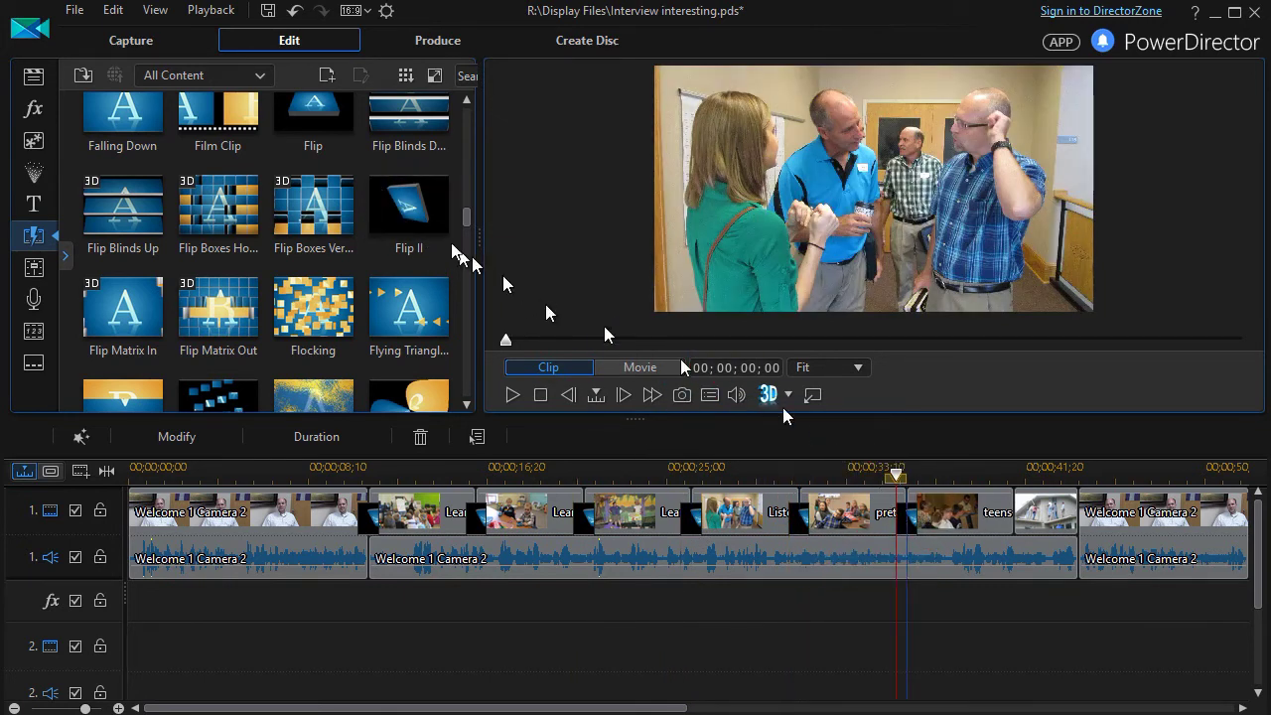
pyautogui.moveTo(415, 215); pyautogui.dragTo(1013, 515)
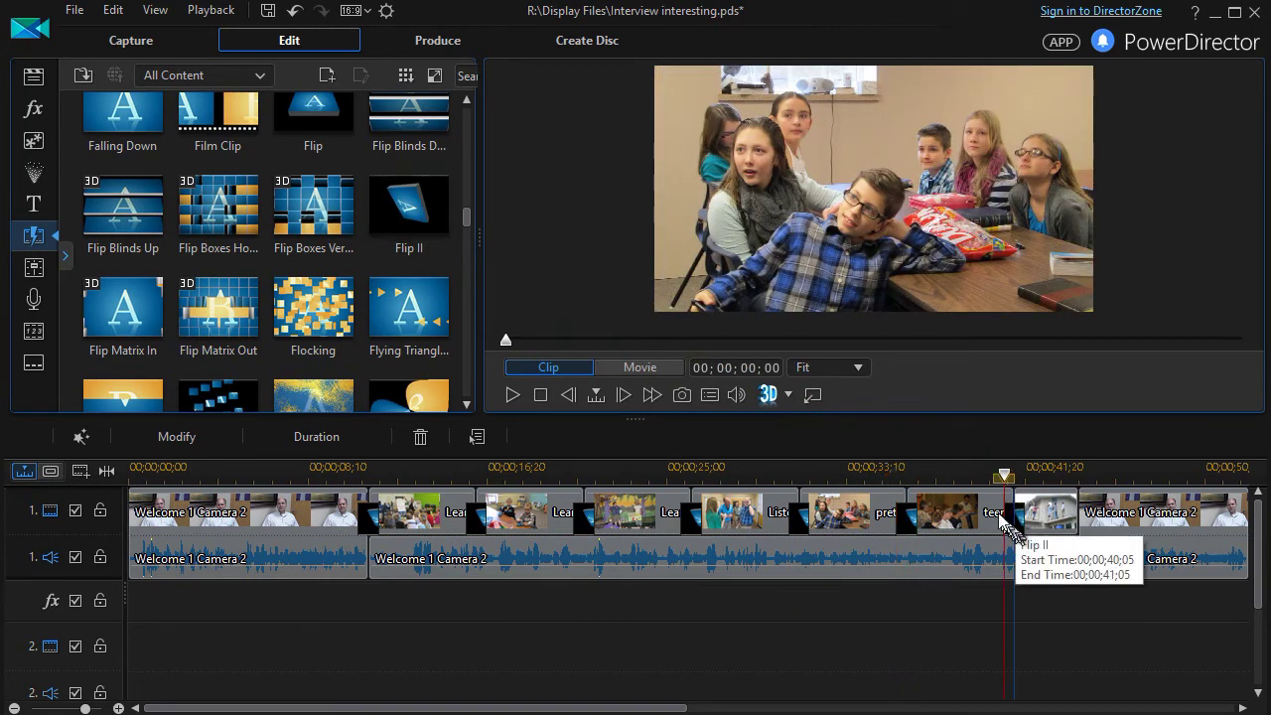
pyautogui.moveTo(442, 227); pyautogui.dragTo(1080, 527)
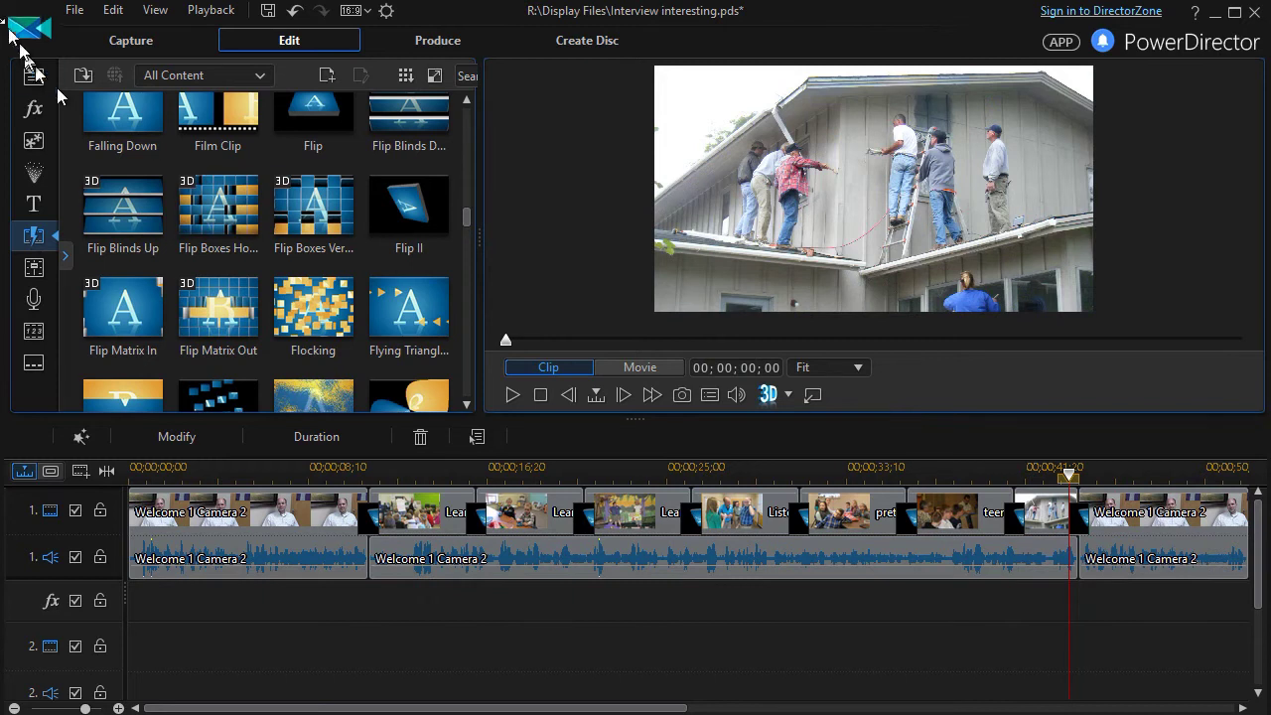
# Save the project and play the promo from 00;00;09;21 through the photo section
pyautogui.click(92, 45)
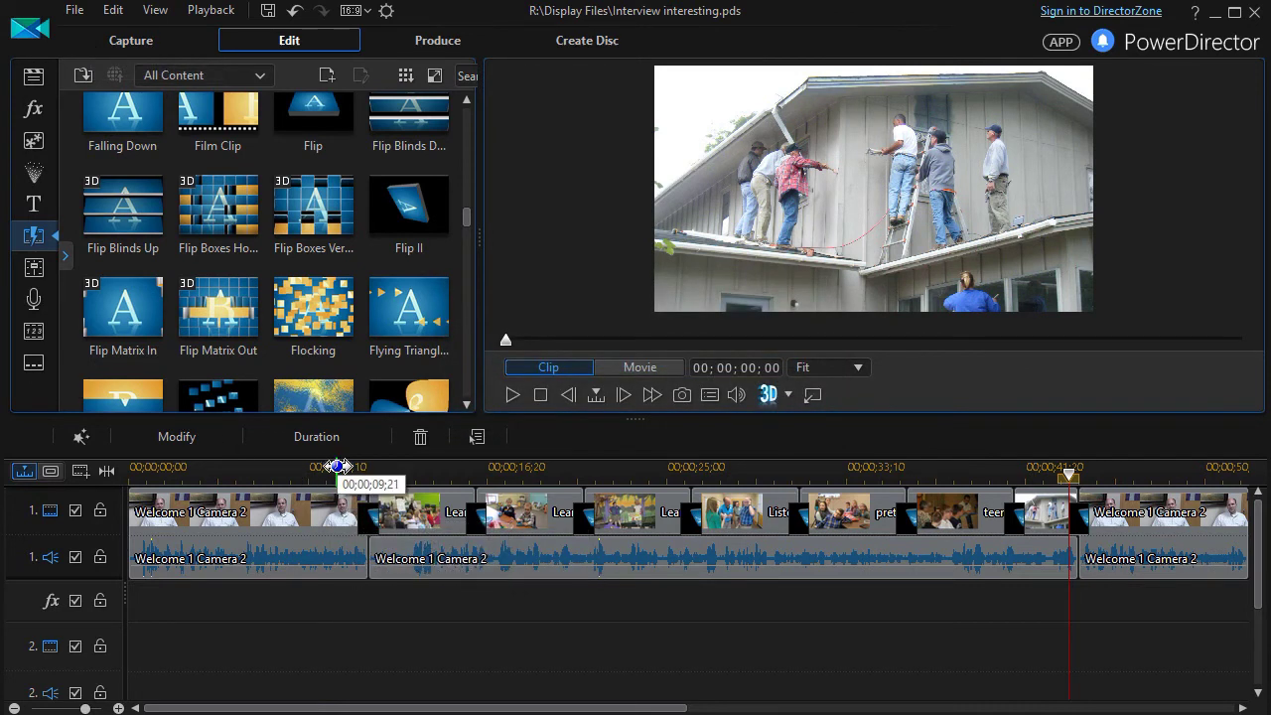
pyautogui.click(337, 462)
pyautogui.click(512, 396)
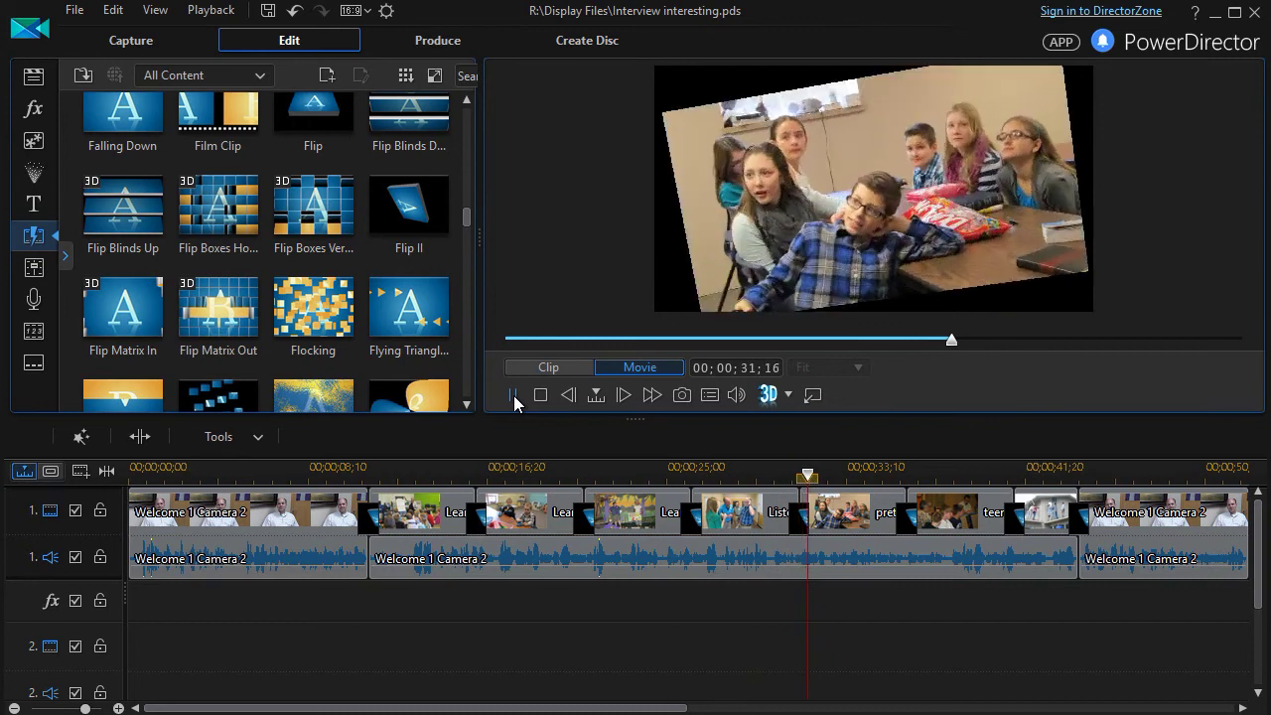
pyautogui.click(514, 395)
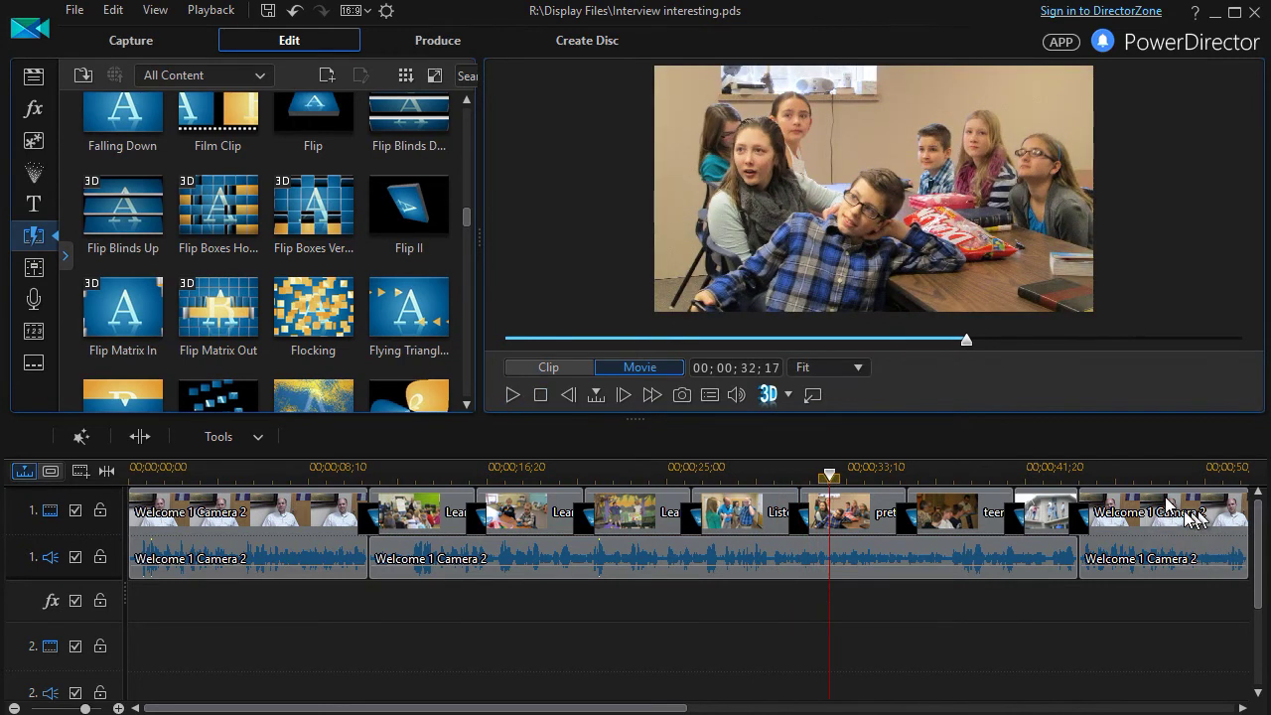
pyautogui.click(1049, 463)
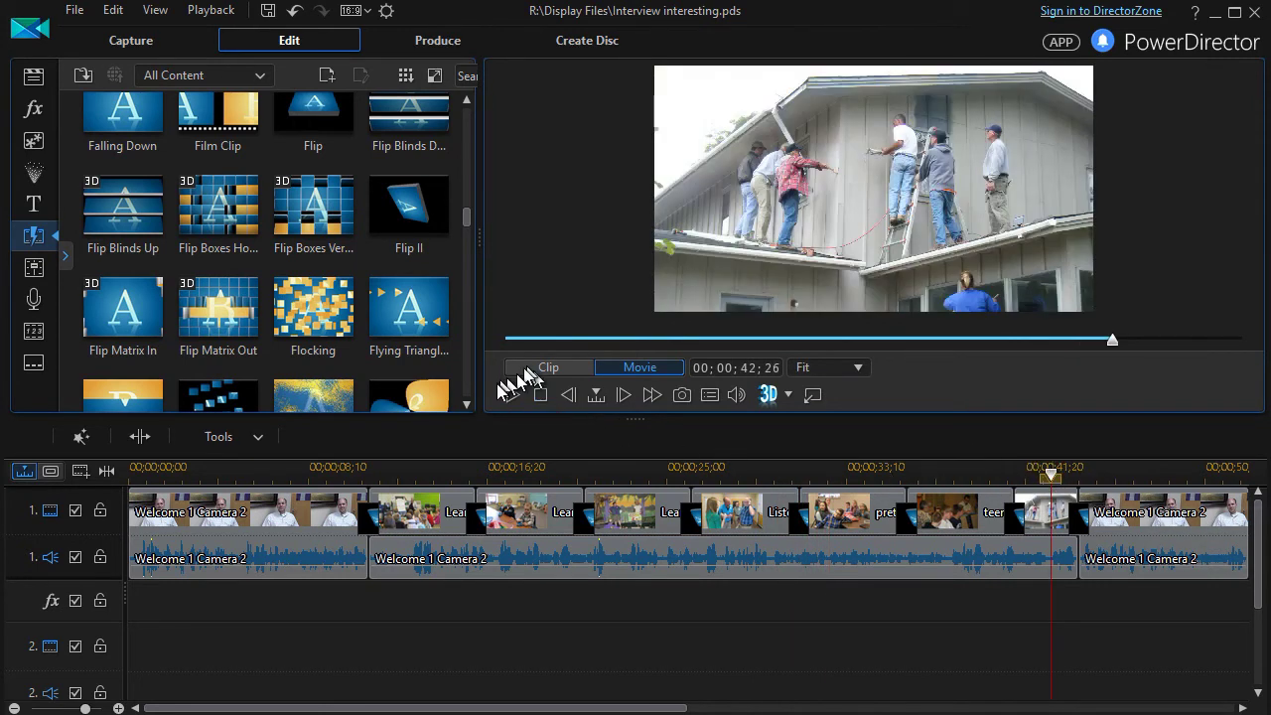
pyautogui.click(509, 396)
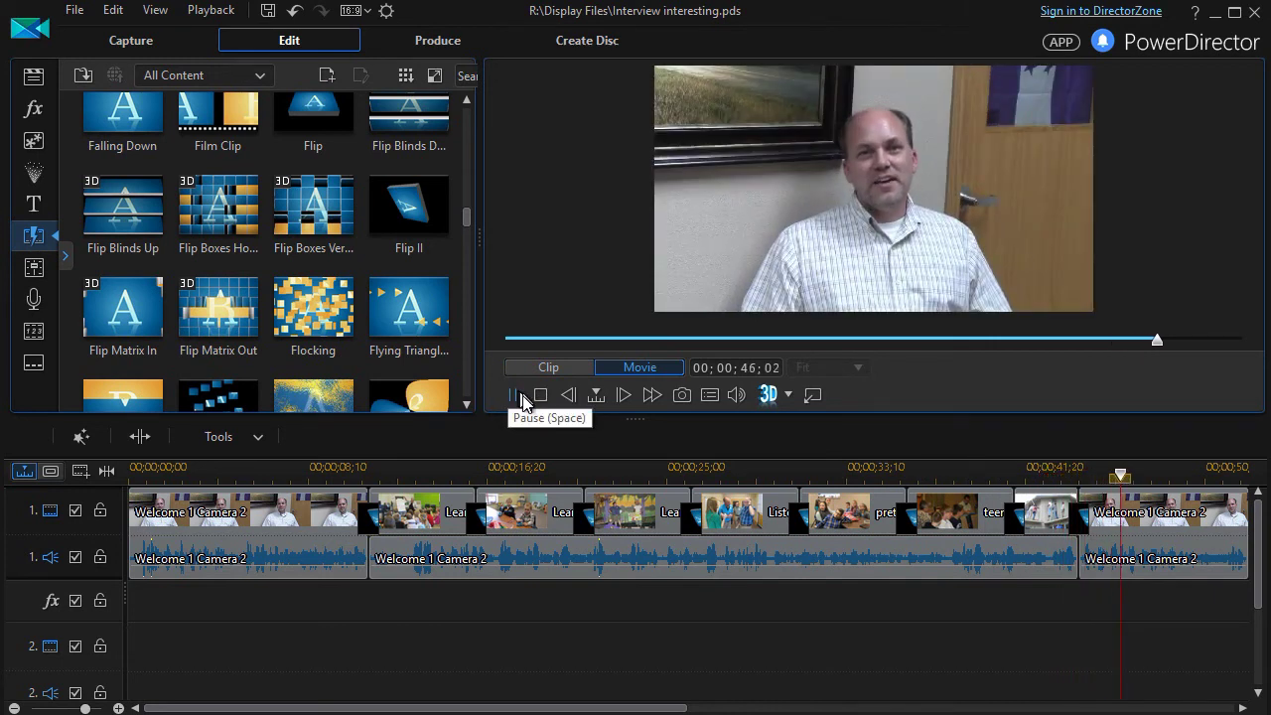
pyautogui.click(516, 396)
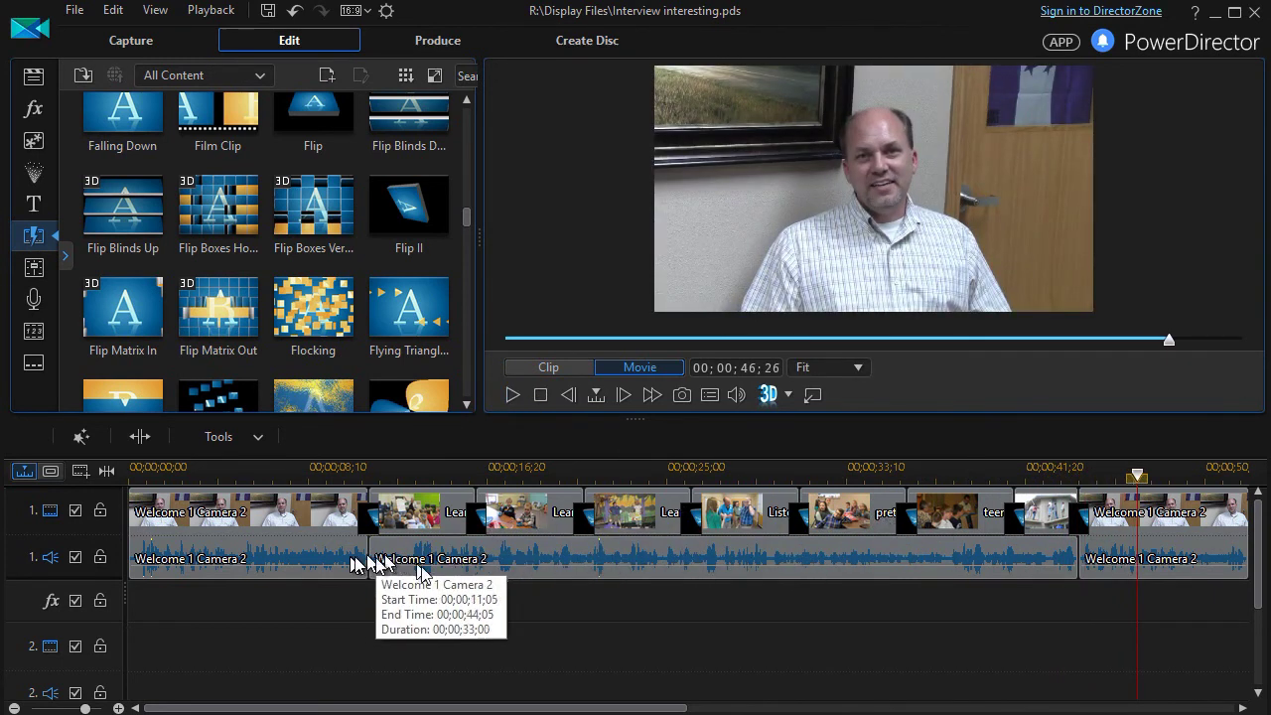